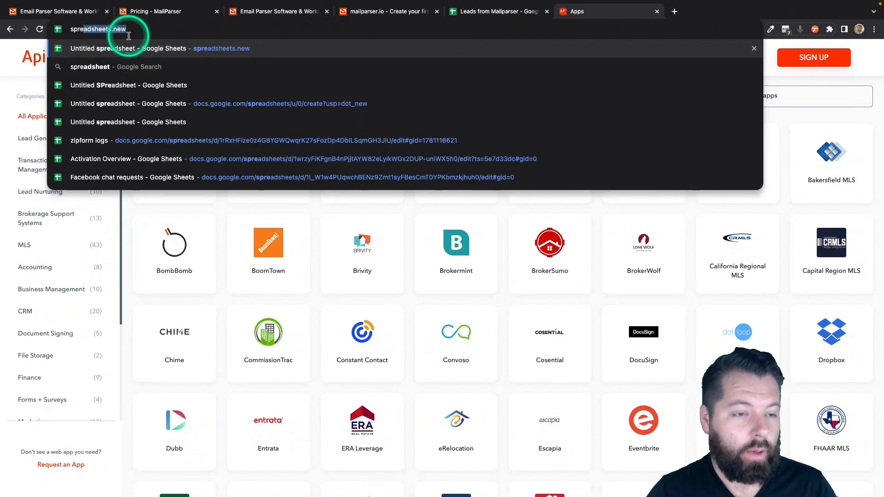
Step: Create a new blank Google spreadsheet titled 'New Leads From Mailparser'
type("adsheets.n")
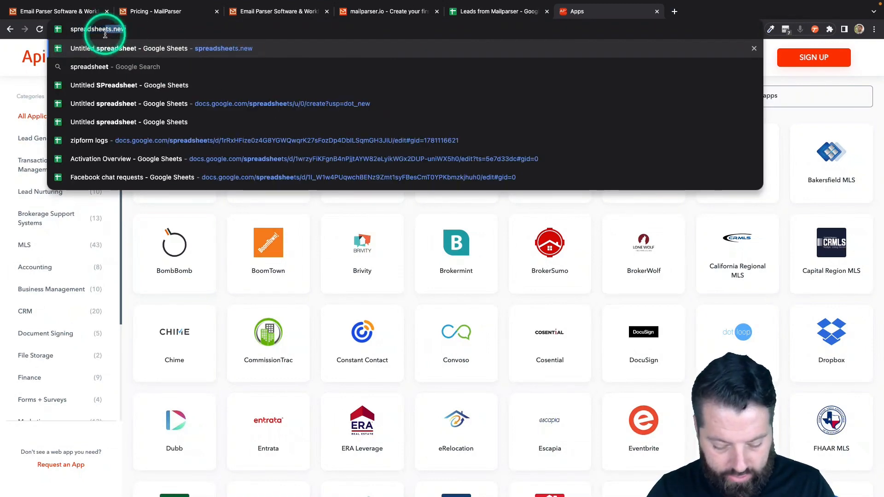
type("ew")
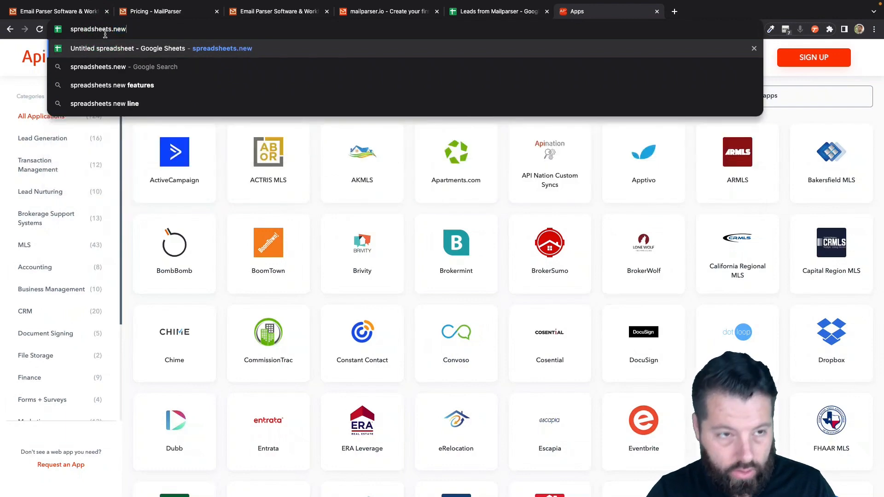
left_click(252, 48)
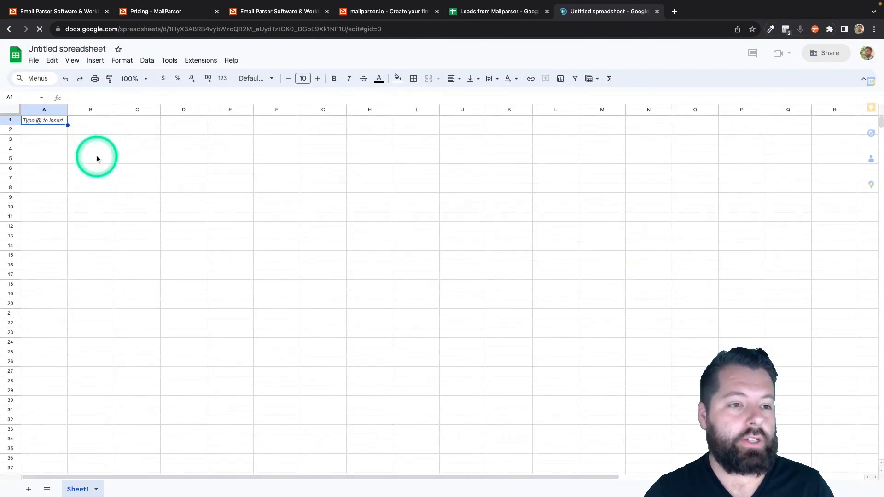
left_click(55, 49)
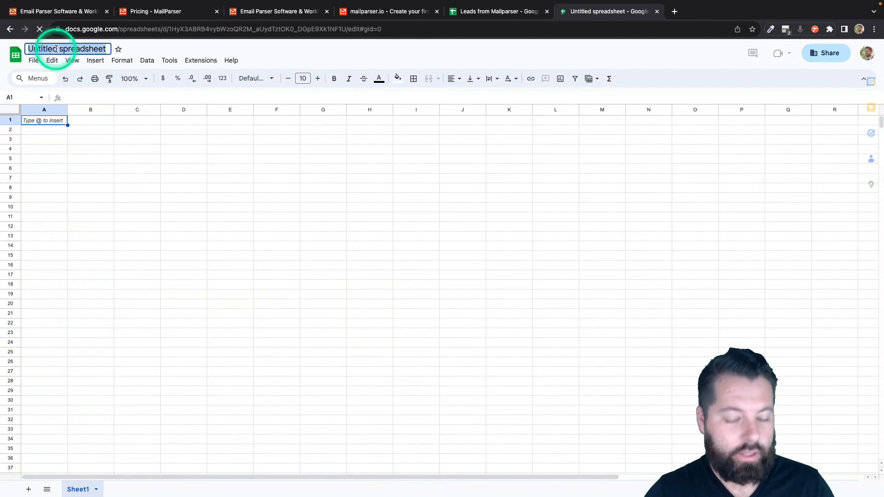
type("New Leads")
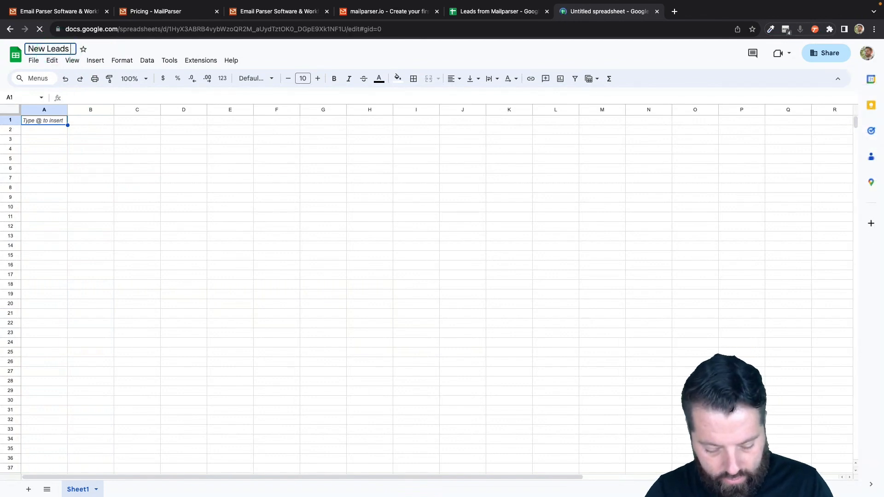
type(" From Mailparser")
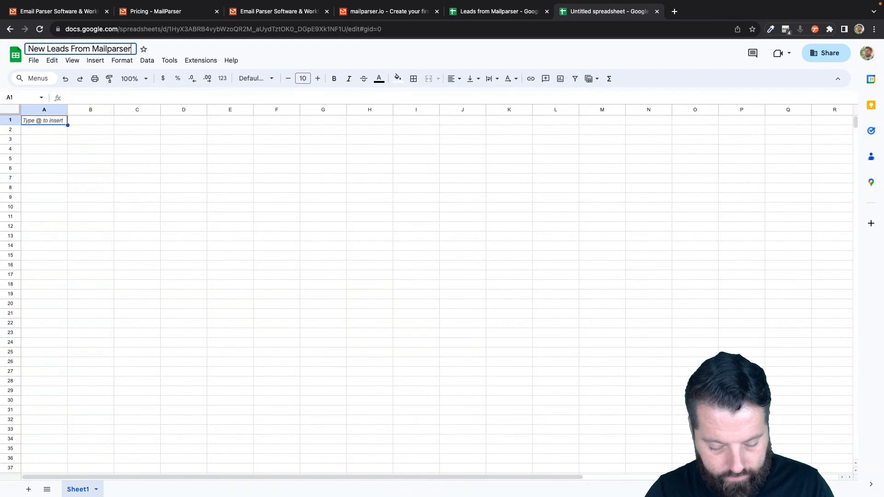
left_click(48, 158)
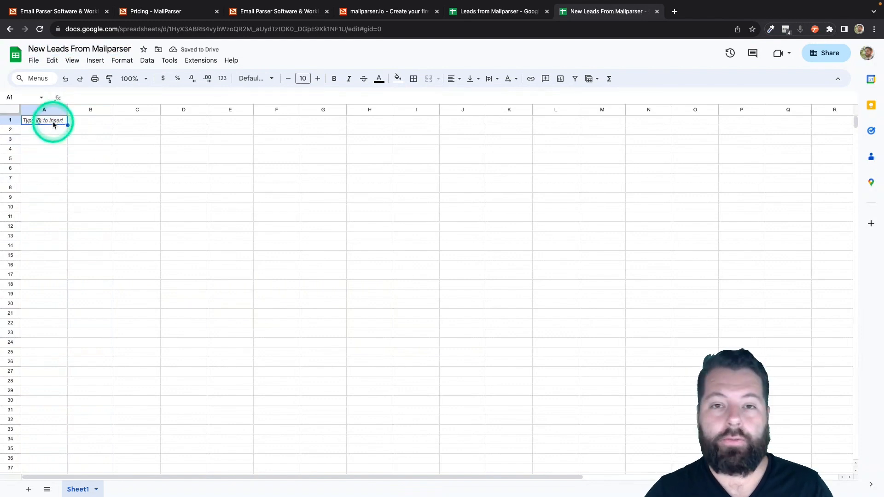
Step: Fill row 1 with headers Fname, Lname, Email, Phone, Message, Address, City, State, Zip
type("Fname")
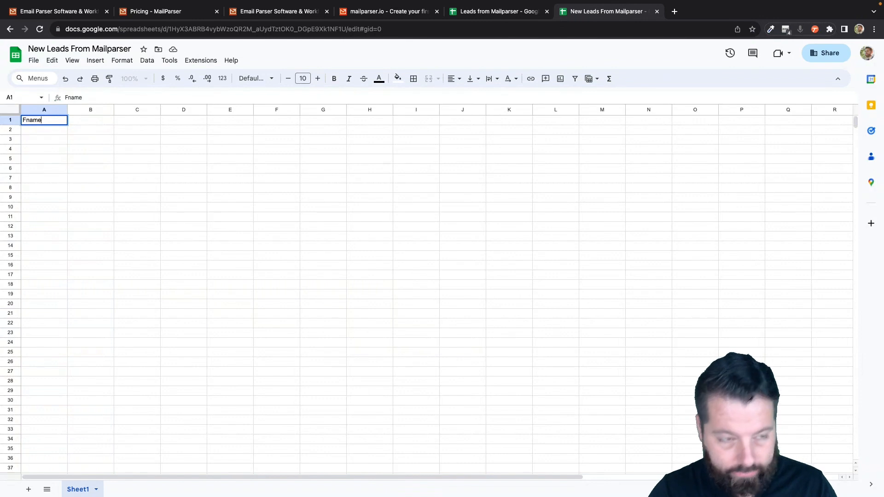
key("Tab")
type("Lname")
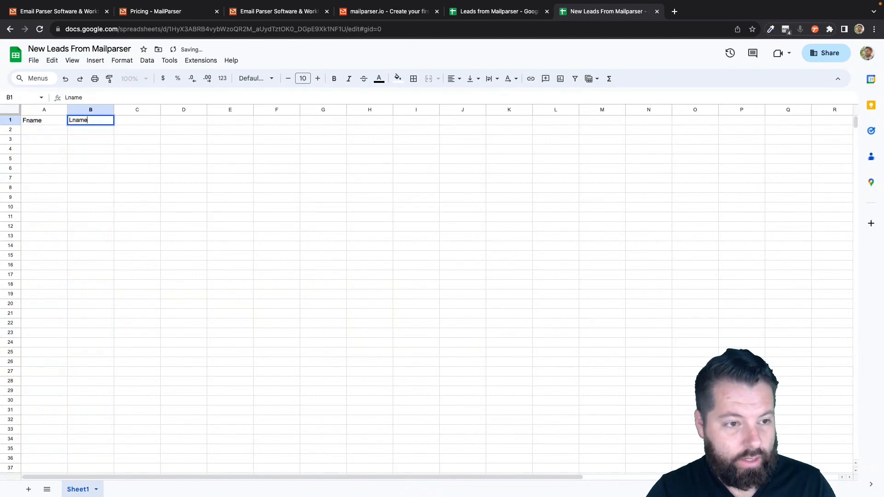
key("Tab")
type("Email")
key("Tab")
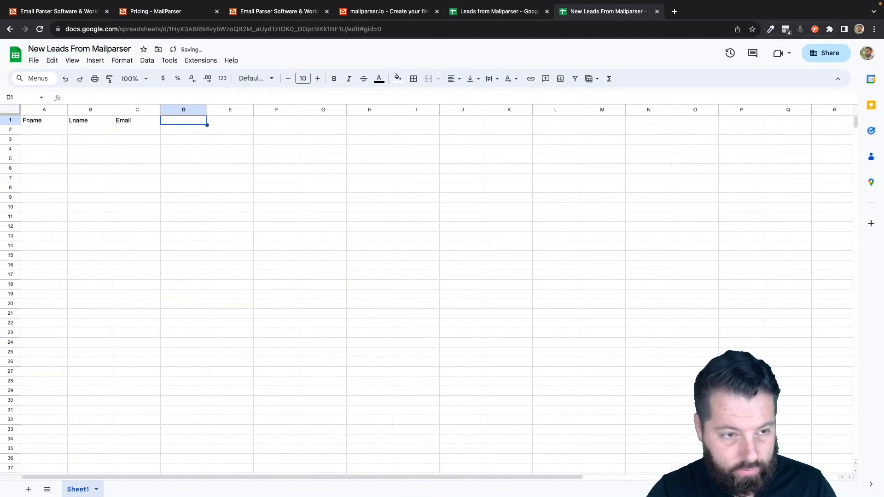
type("Phone")
key("Tab")
type("Message")
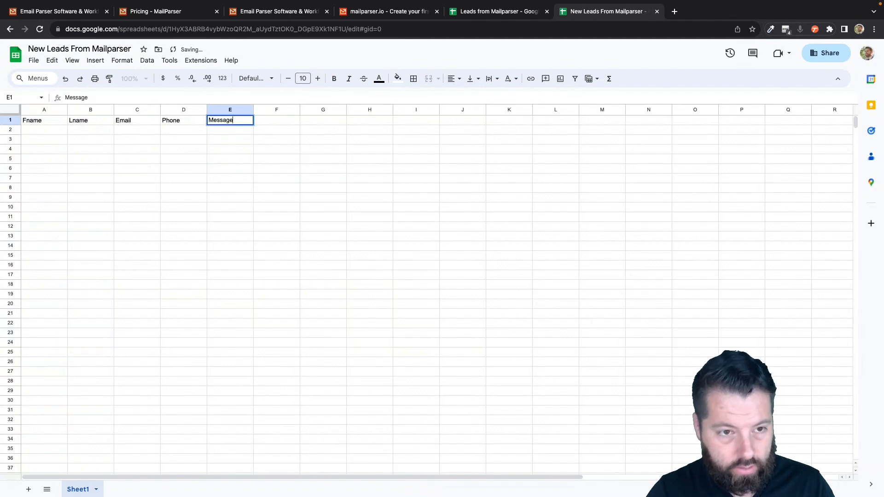
key("Tab")
type("S")
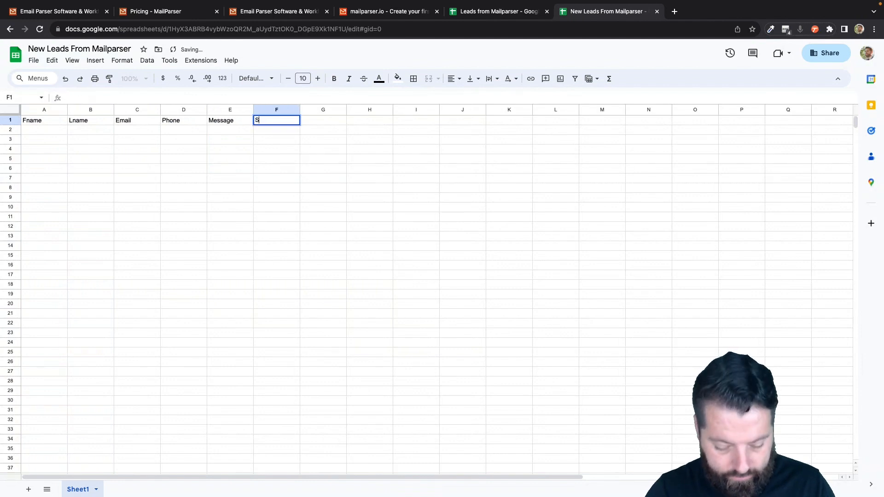
type("Addres")
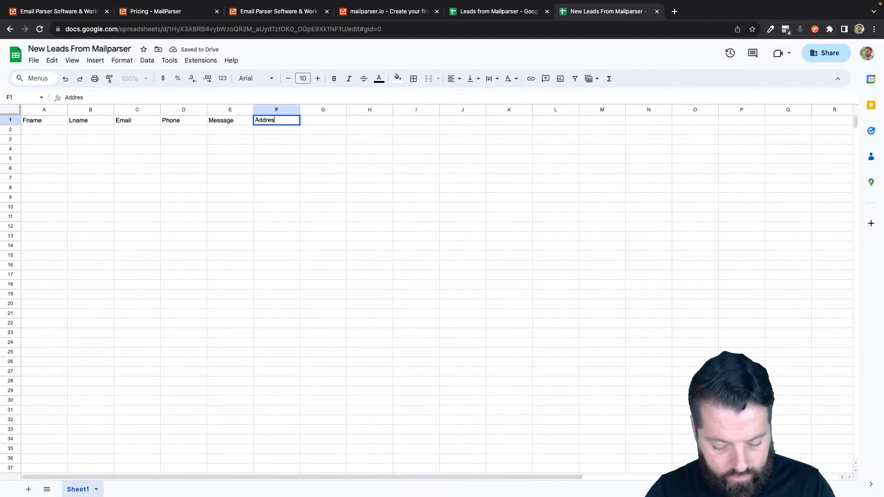
type("s")
key("Tab")
type("City")
key("Tab")
type("S")
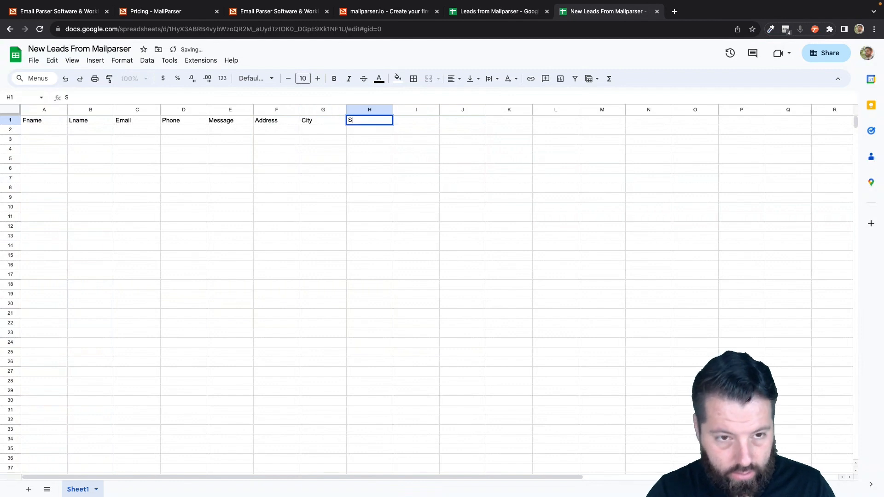
type("tate Zi")
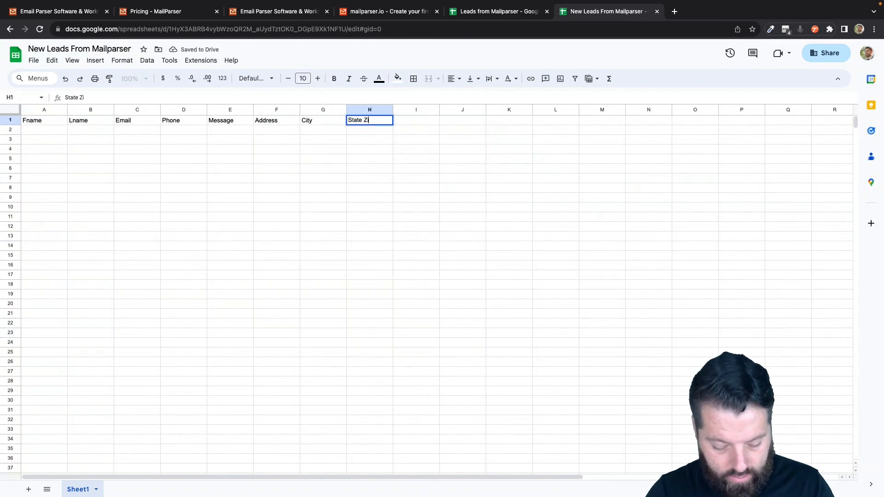
key("BackSpace")
key("BackSpace")
key("Tab")
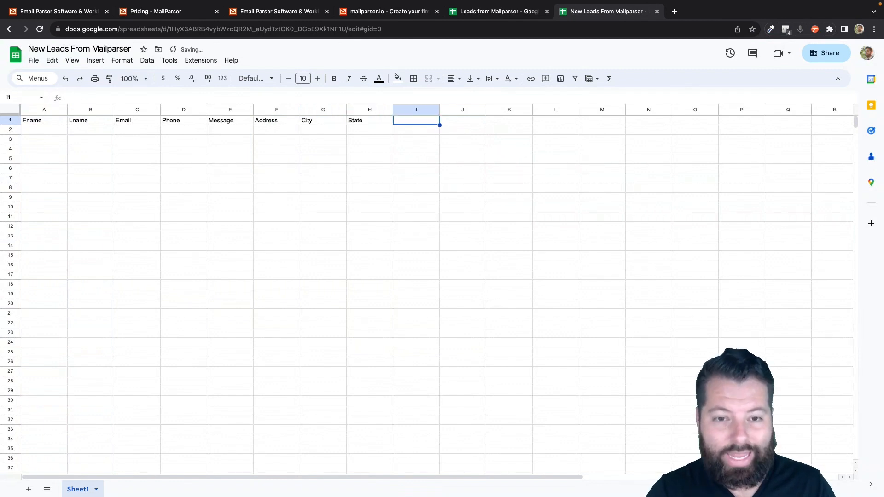
type("Zip")
key("Return")
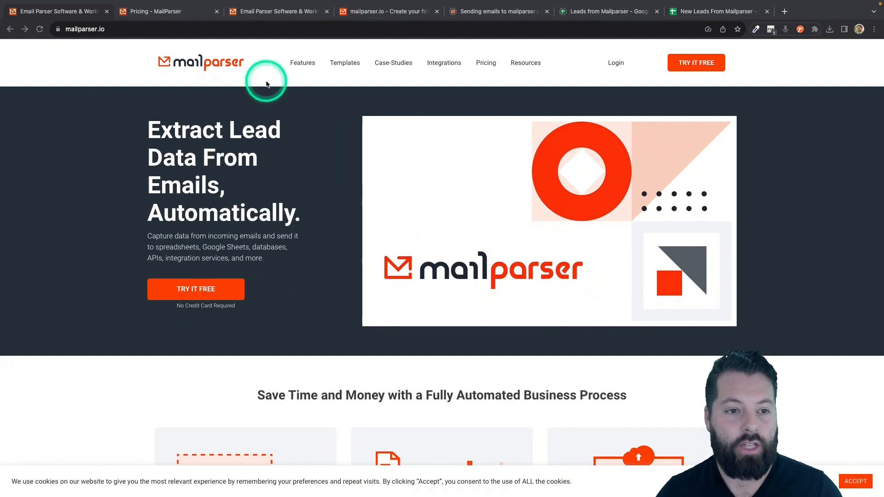
Step: Review the Mailparser pricing tiers, then move to the create-first-inbox page
left_click(175, 13)
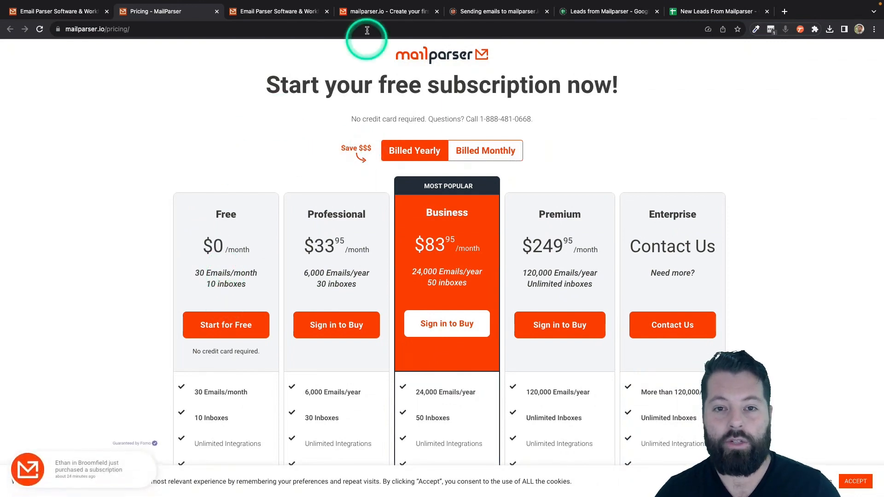
left_click(365, 11)
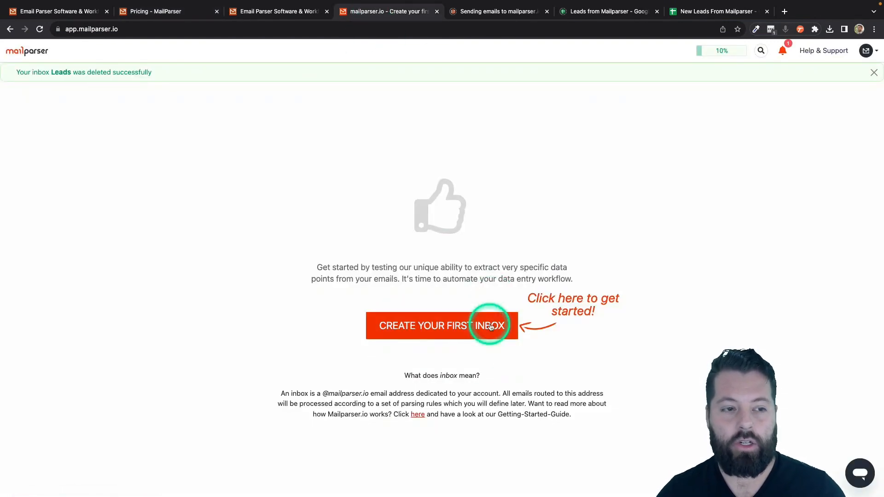
Step: Create and save a first Mailparser inbox named 'Leads'
left_click(438, 326)
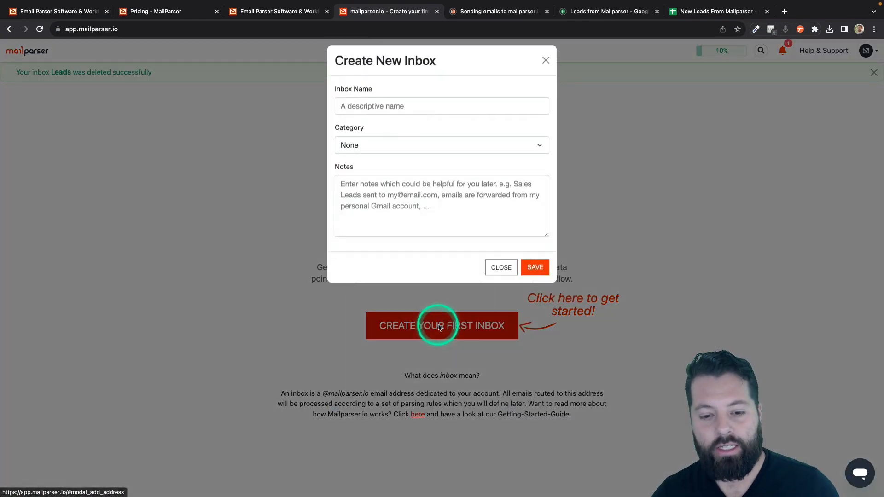
left_click(398, 112)
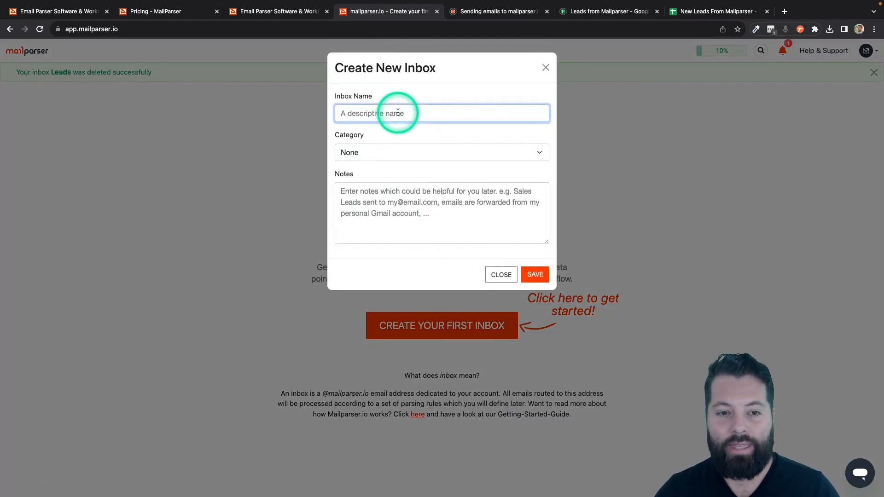
type("LEa")
key("BackSpace")
key("BackSpace")
key("BackSpace")
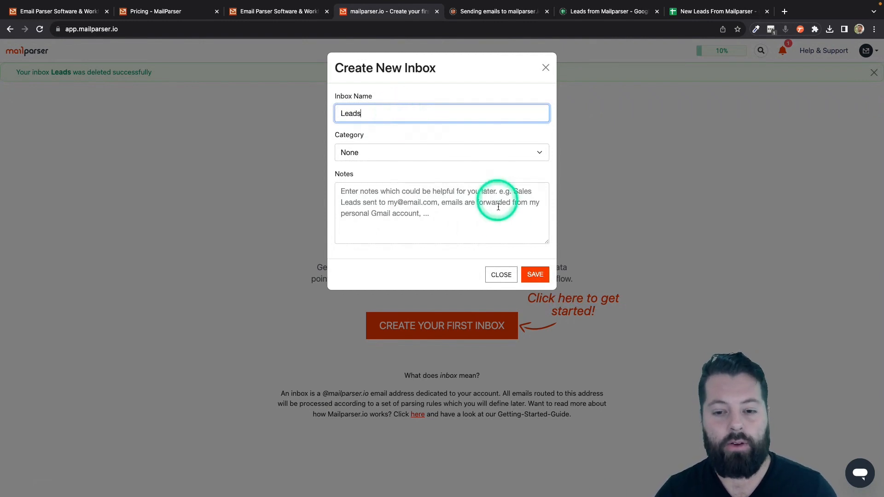
left_click(536, 276)
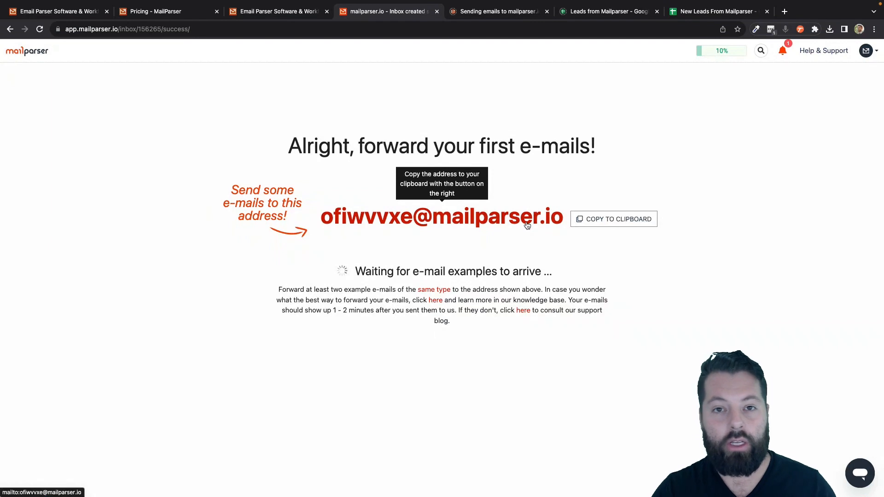
Step: Copy the Leads inbox's forwarding address to the clipboard and acknowledge the confirmation
left_click(457, 225)
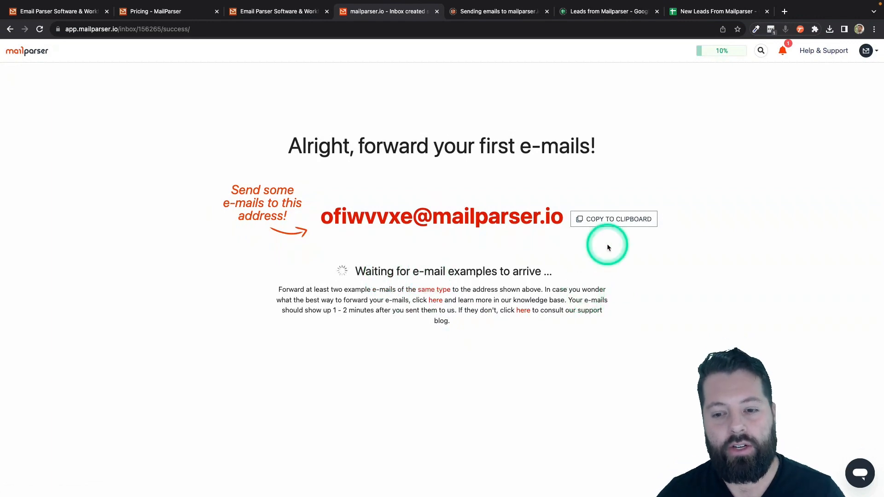
left_click(609, 228)
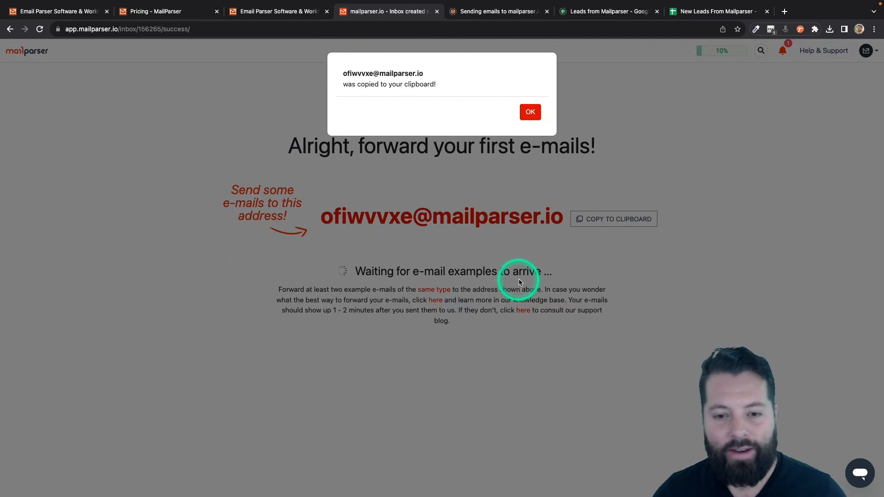
left_click(528, 113)
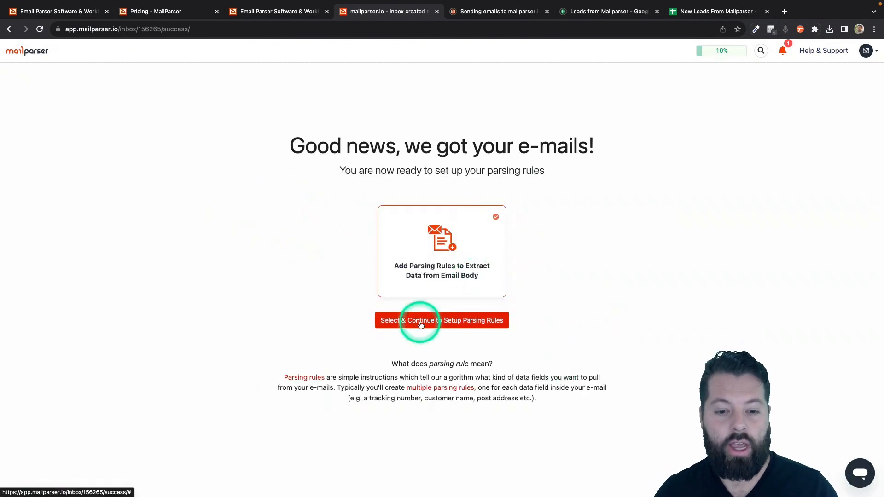
Step: Build the parsing rules from the Insurance Leads category's RamseySolutions Leads template
left_click(460, 324)
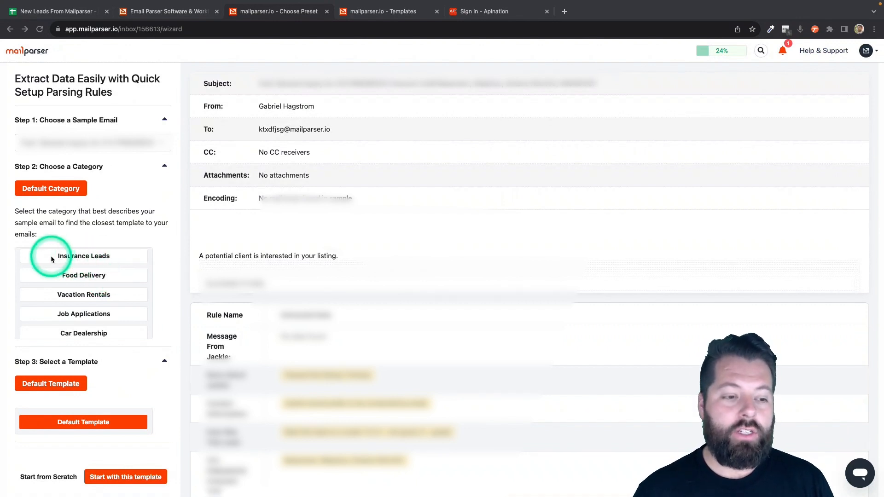
left_click(91, 256)
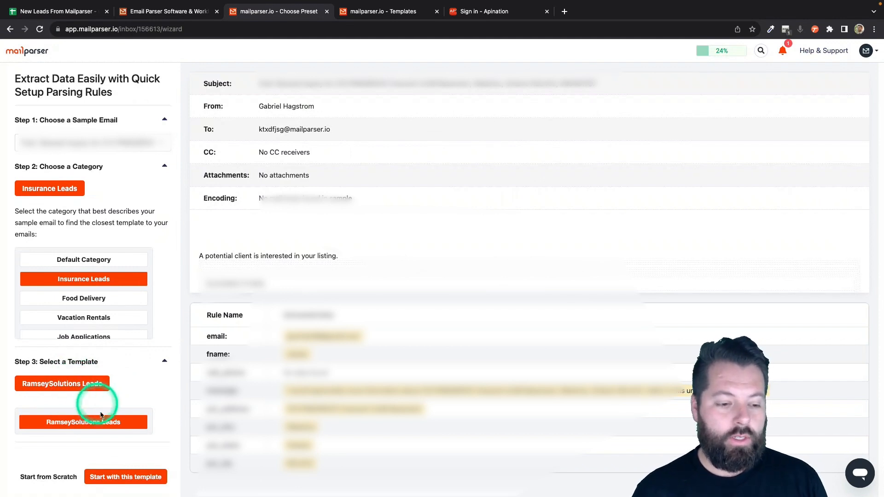
left_click(160, 482)
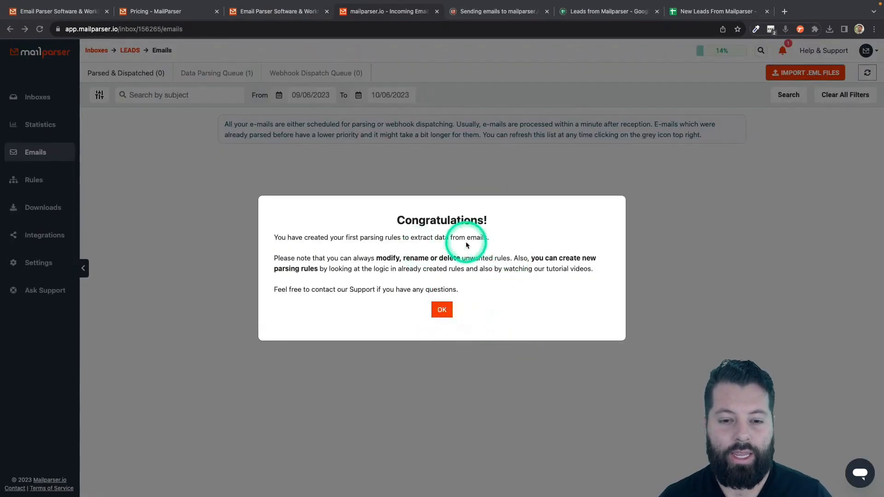
Step: Dismiss the congratulations message and start a Google Sheets integration from the inbox's Integrations page
left_click(443, 309)
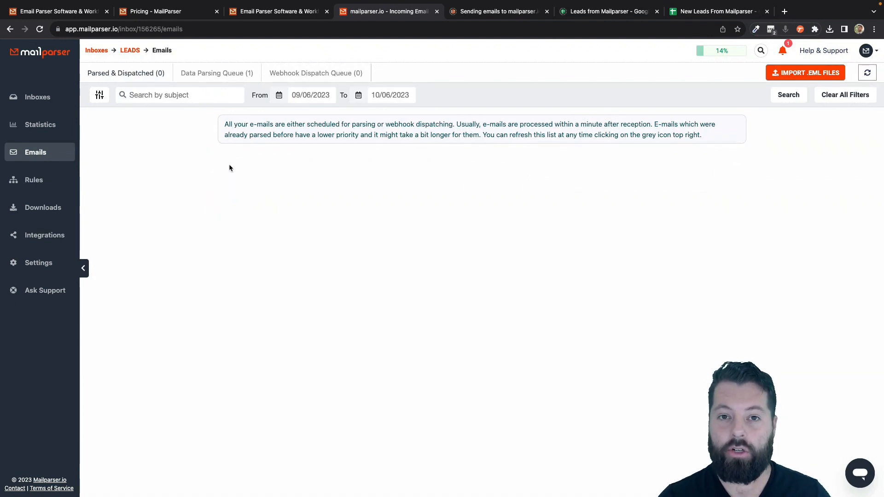
left_click(39, 238)
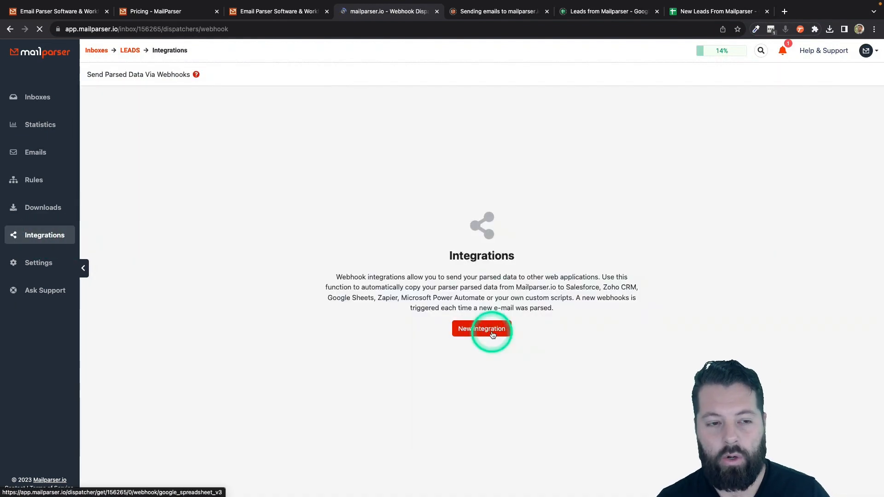
left_click(492, 335)
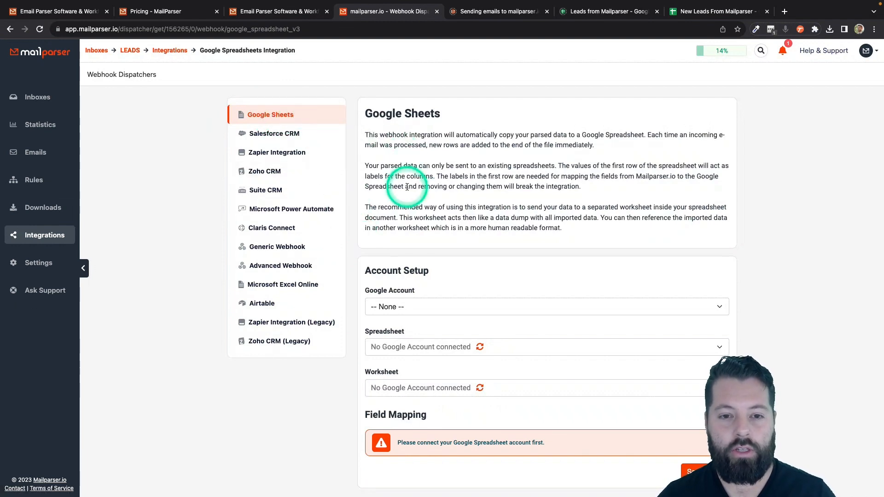
scroll(395, 187, "down", 1)
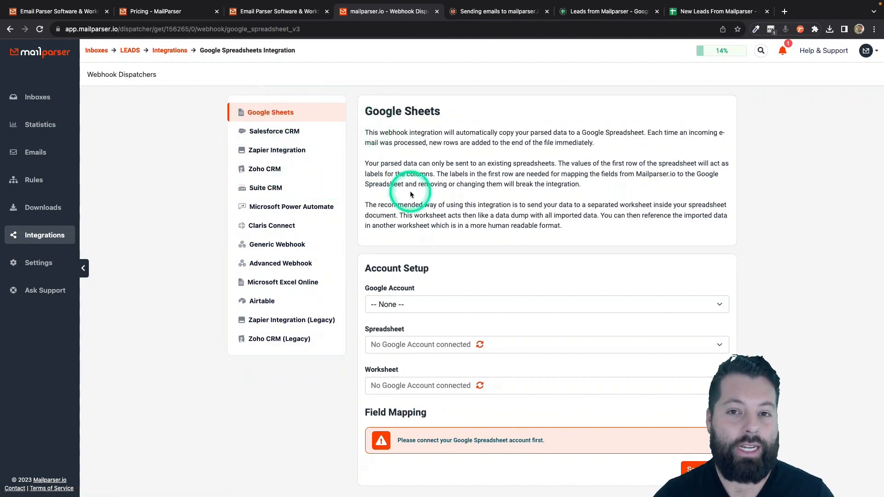
Step: Connect the Google account and select the 'New Leads From Mailparser' spreadsheet
left_click(444, 306)
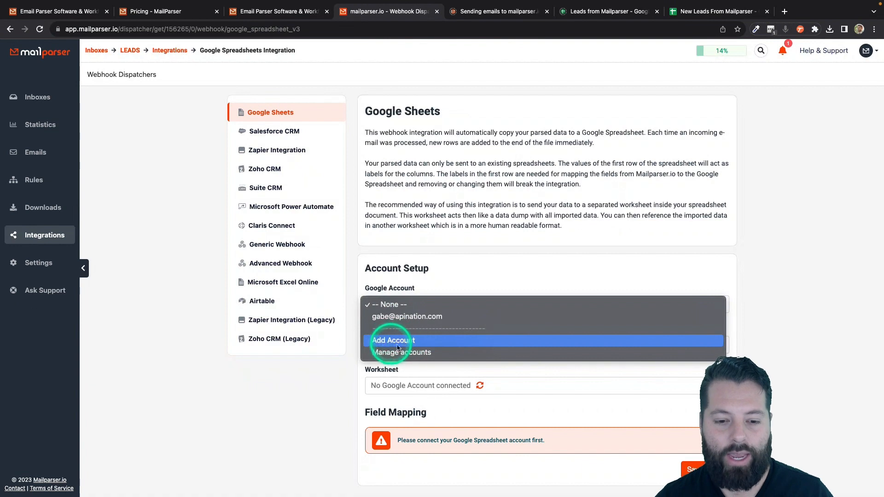
left_click(380, 316)
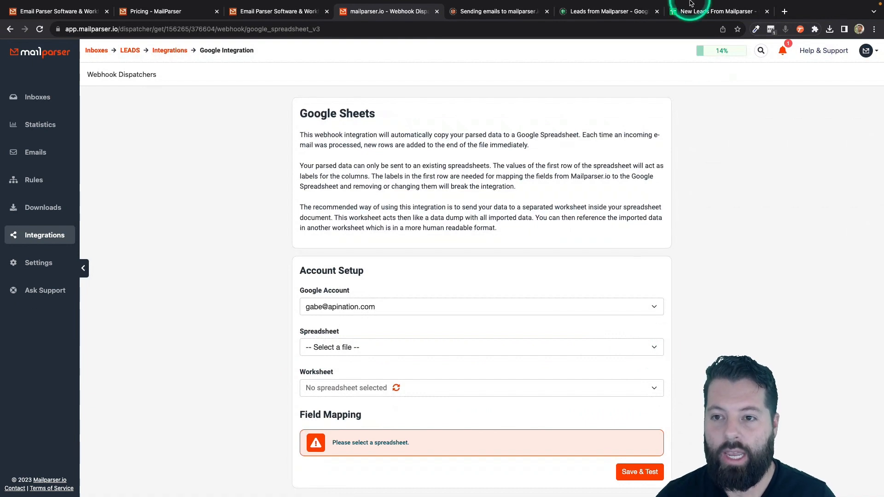
key("ctrl")
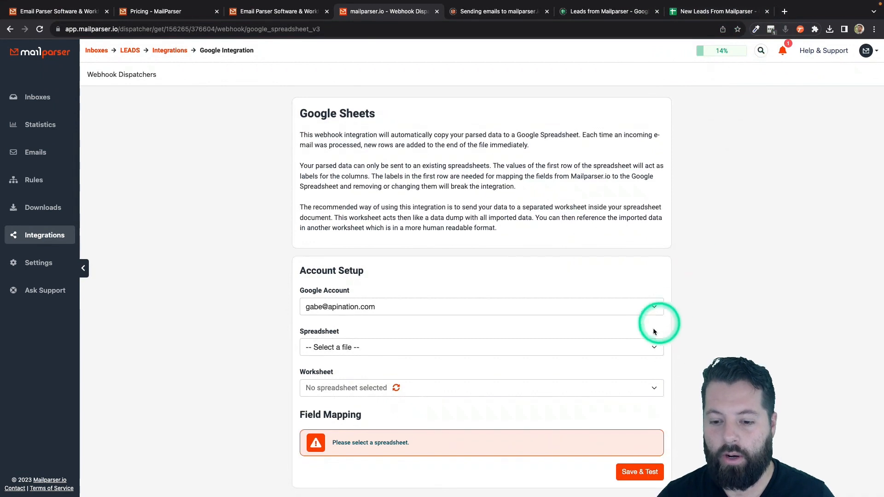
left_click(655, 349)
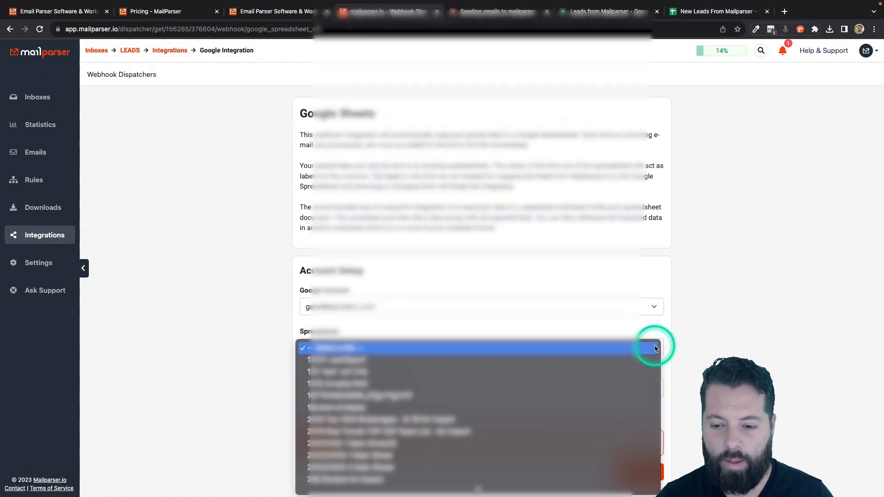
scroll(443, 458, "down", 10)
scroll(444, 458, "down", 15)
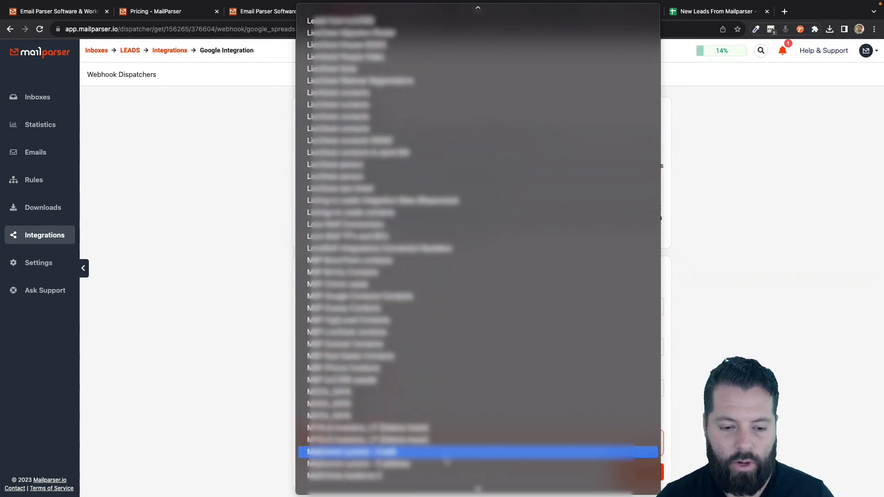
scroll(446, 461, "down", 15)
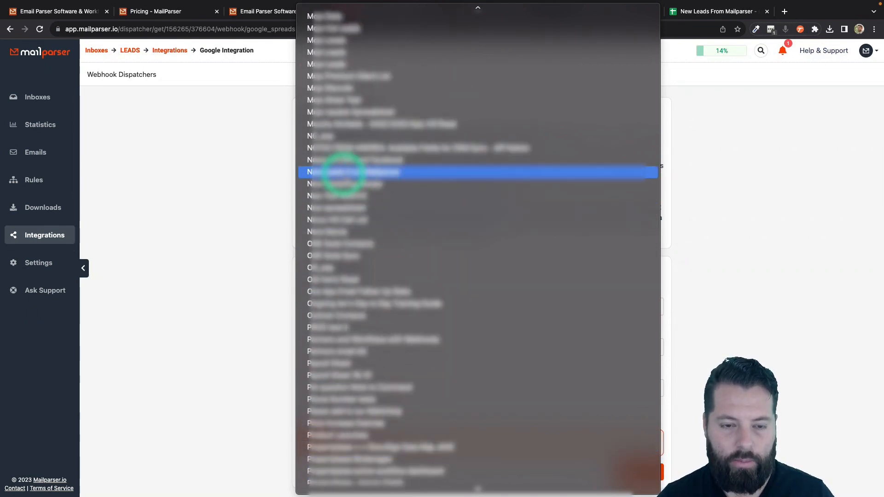
left_click(345, 173)
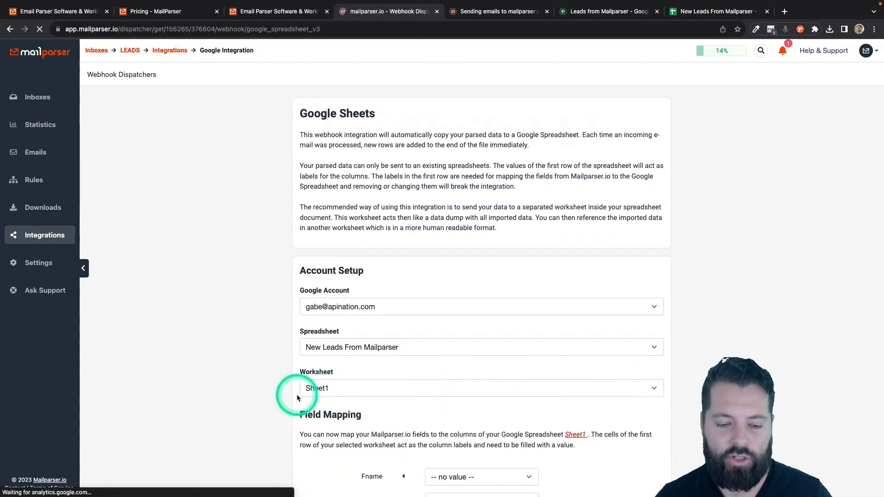
scroll(297, 394, "down", 5)
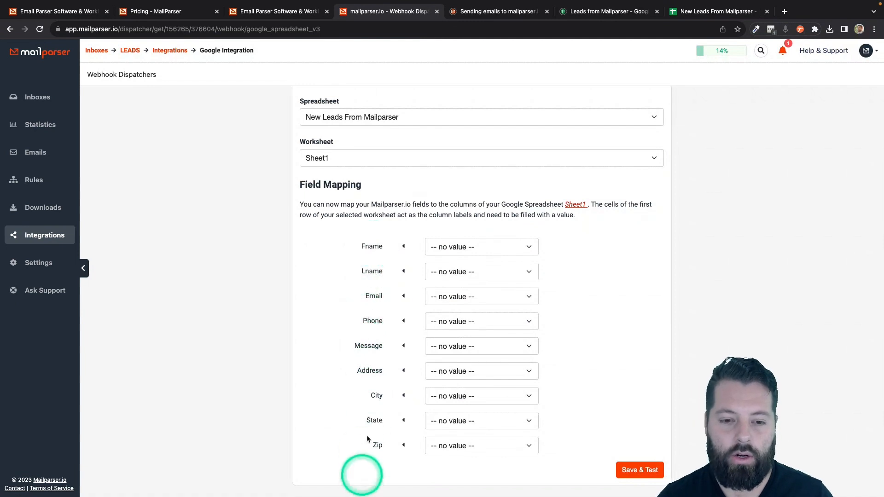
Step: Map Fname, Email, Phone (cell_phone) and Message columns to parsed fields, leaving Lname unmapped
left_click(454, 247)
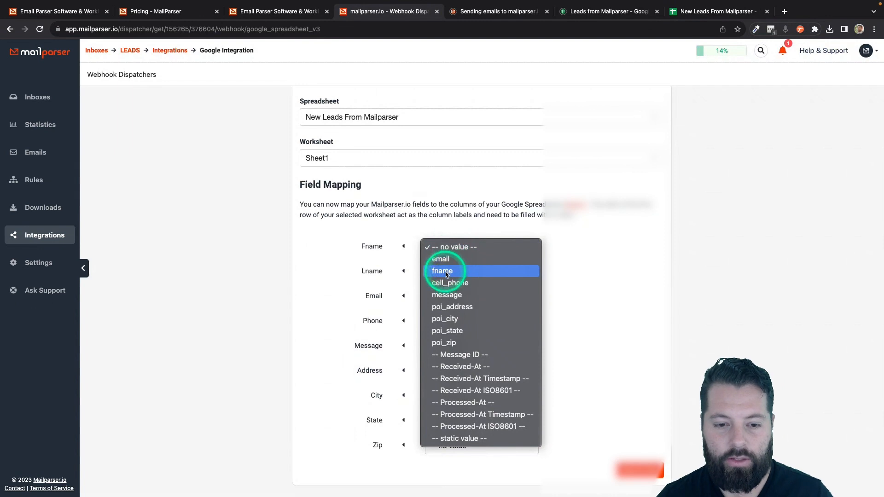
left_click(445, 272)
left_click(445, 273)
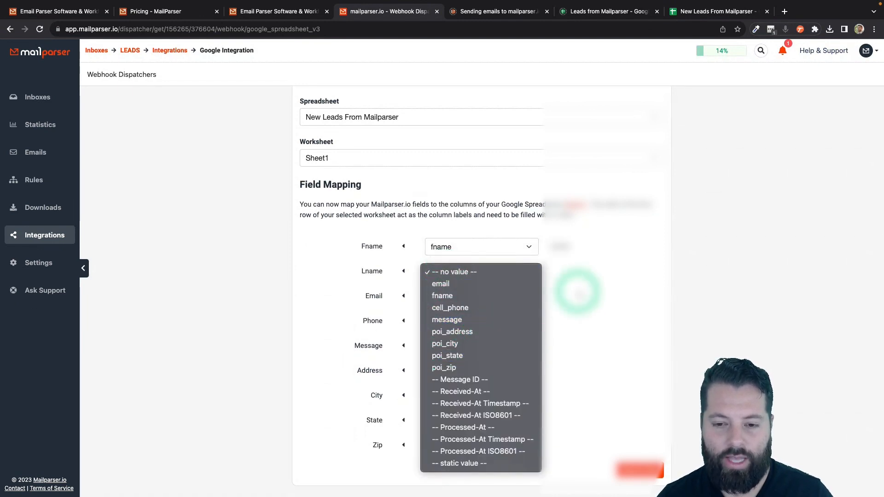
left_click(577, 291)
left_click(509, 272)
left_click(598, 274)
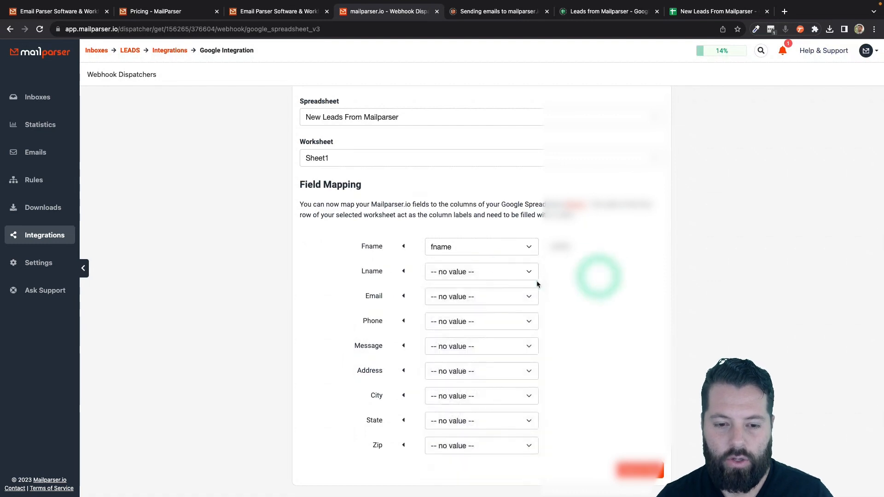
left_click(502, 298)
left_click(479, 308)
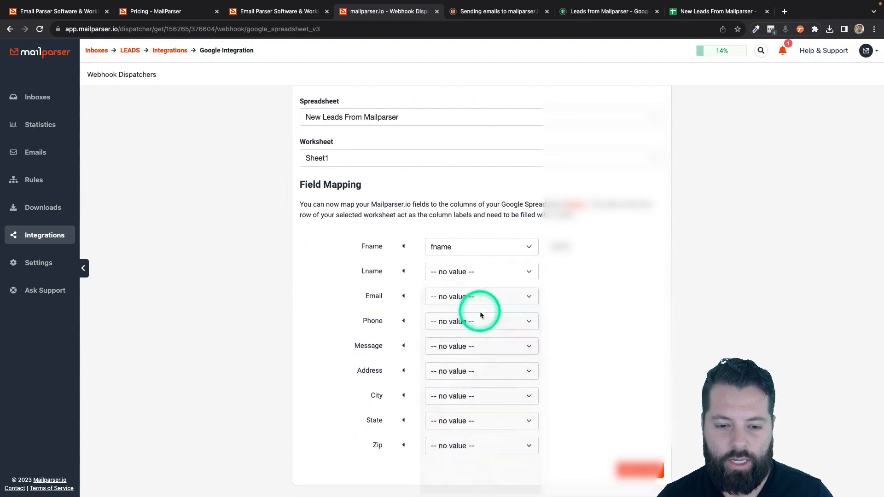
left_click(481, 324)
left_click(454, 358)
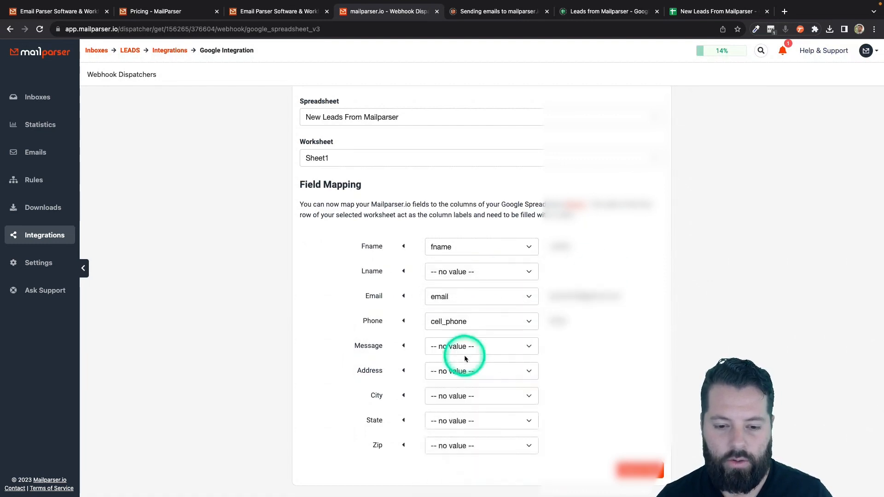
left_click(470, 352)
left_click(460, 394)
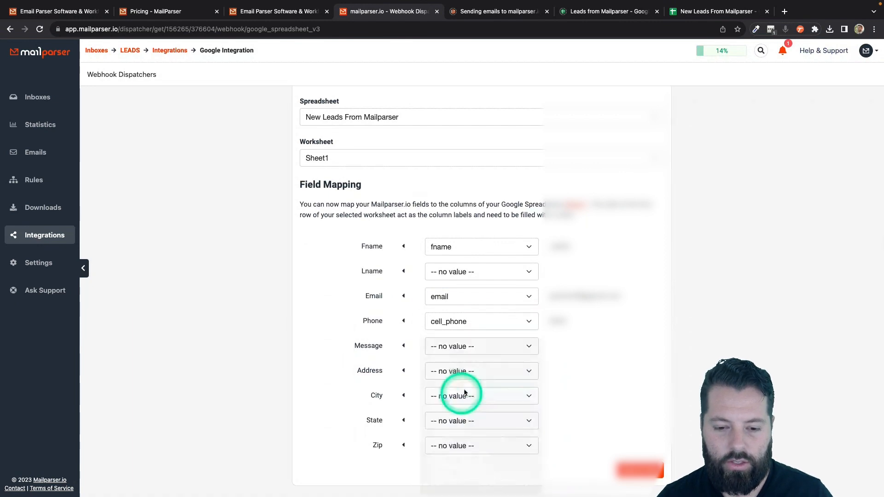
Step: Map Address, City, State, Zip to poi_address, poi_city, poi_state and poi_zip
scroll(501, 441, "down", 4)
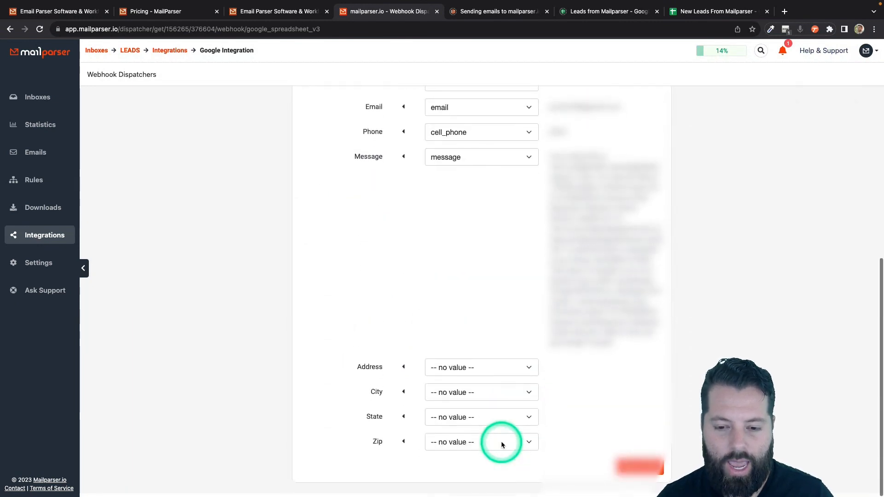
left_click(521, 368)
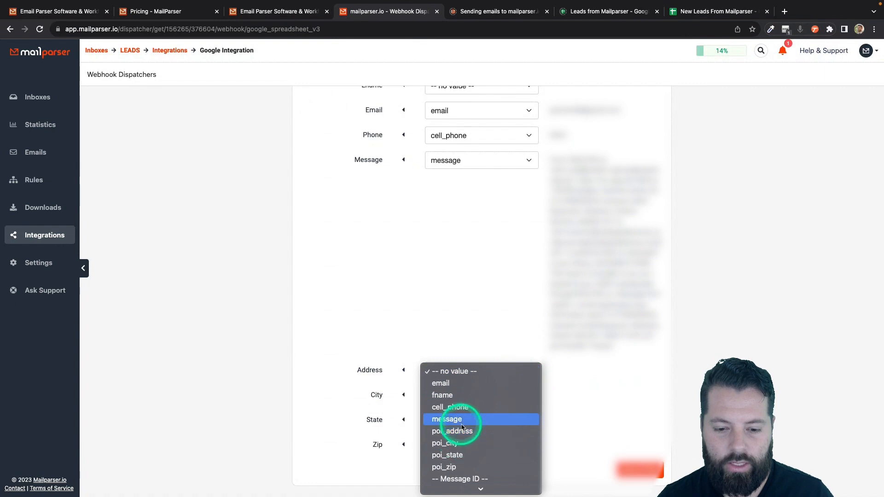
left_click(462, 431)
left_click(473, 403)
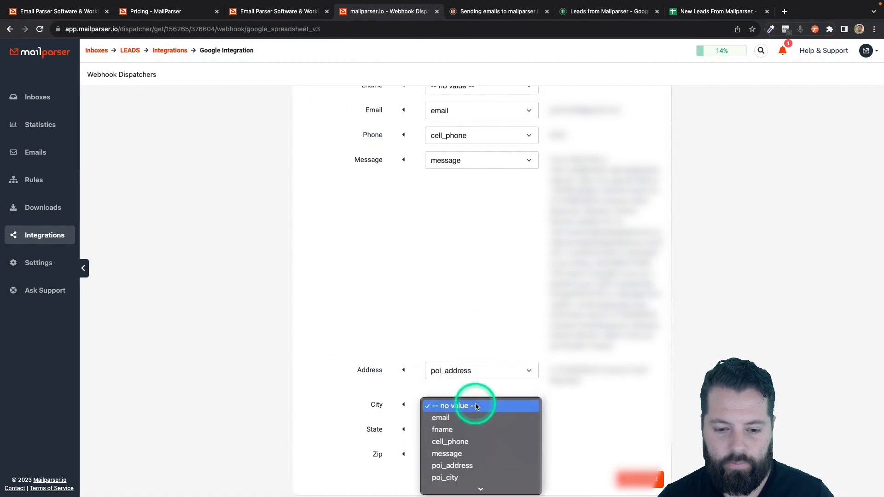
left_click(452, 476)
left_click(471, 429)
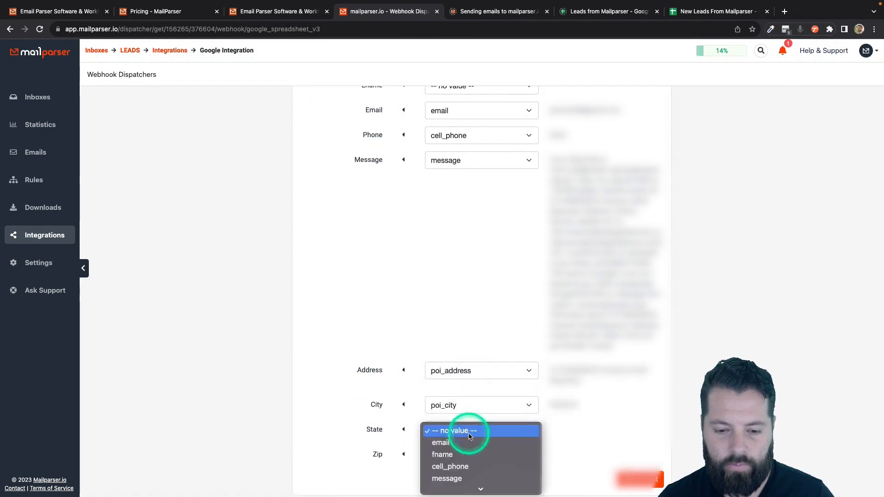
scroll(467, 468, "down", 3)
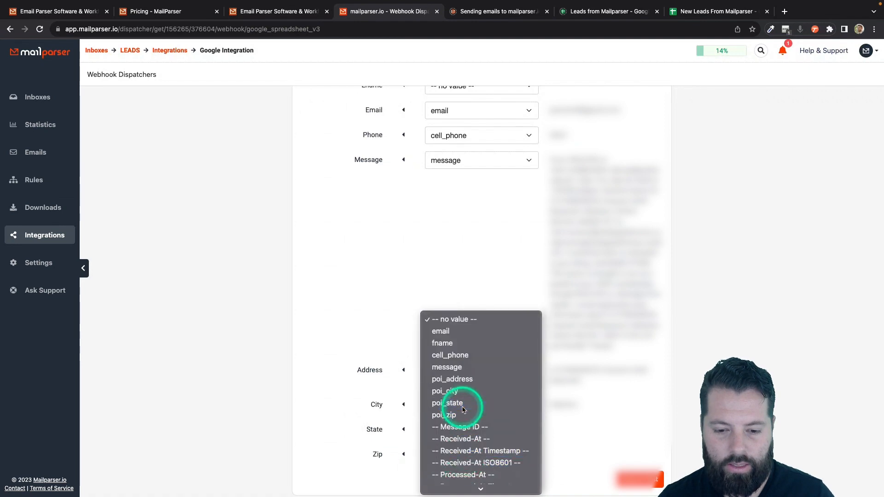
left_click(467, 409)
left_click(471, 447)
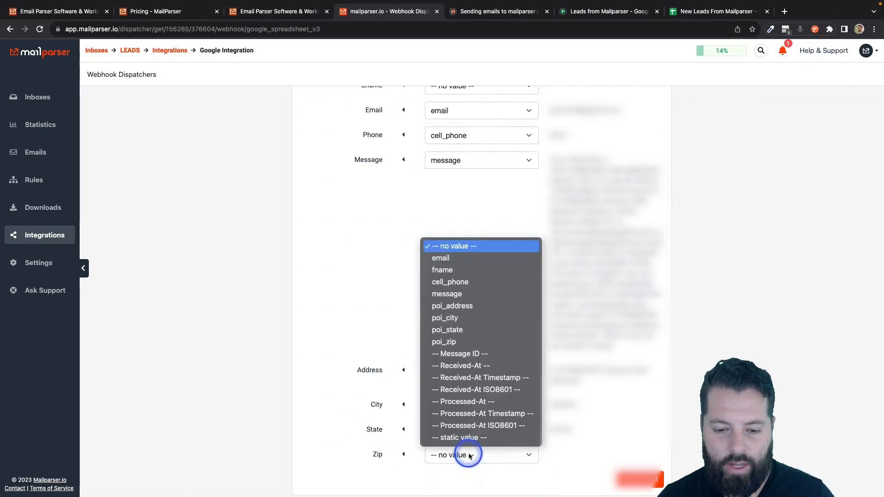
left_click(471, 341)
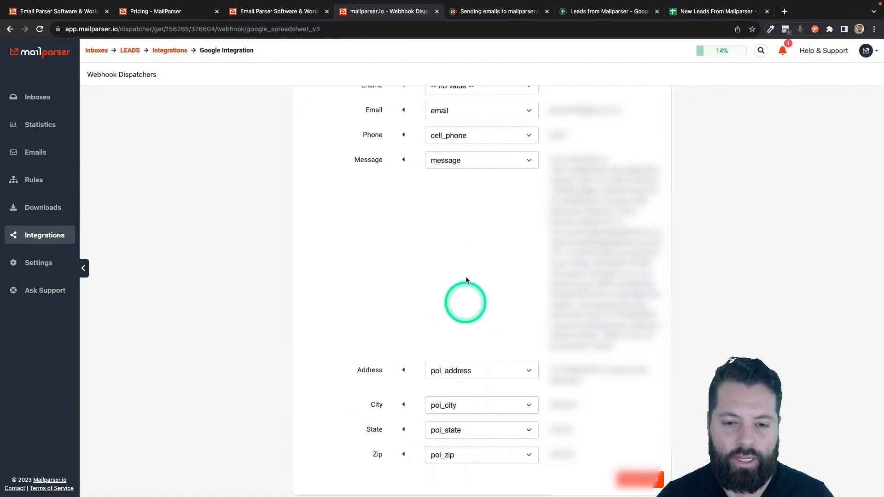
scroll(469, 294, "up", 2)
scroll(468, 263, "up", 2)
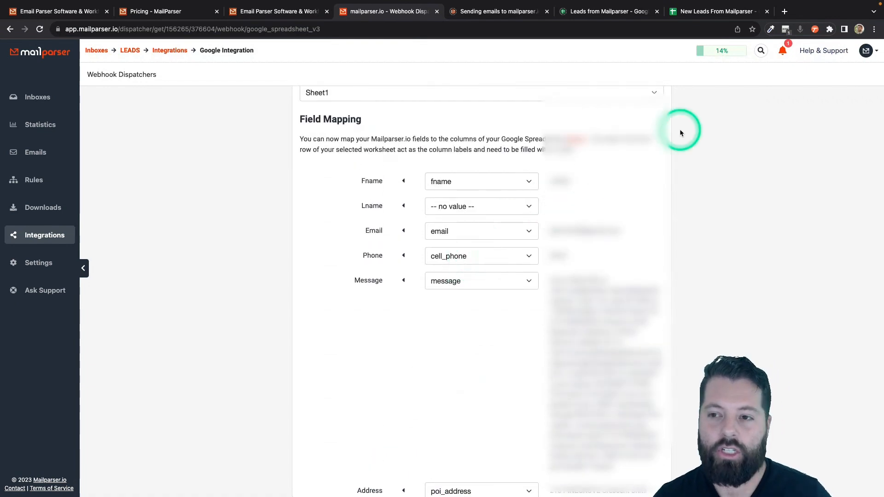
left_click(710, 13)
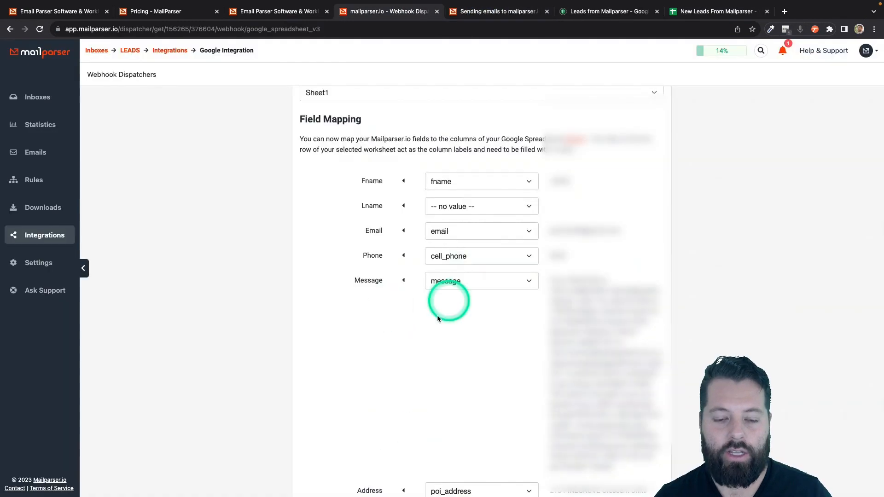
scroll(451, 463, "down", 5)
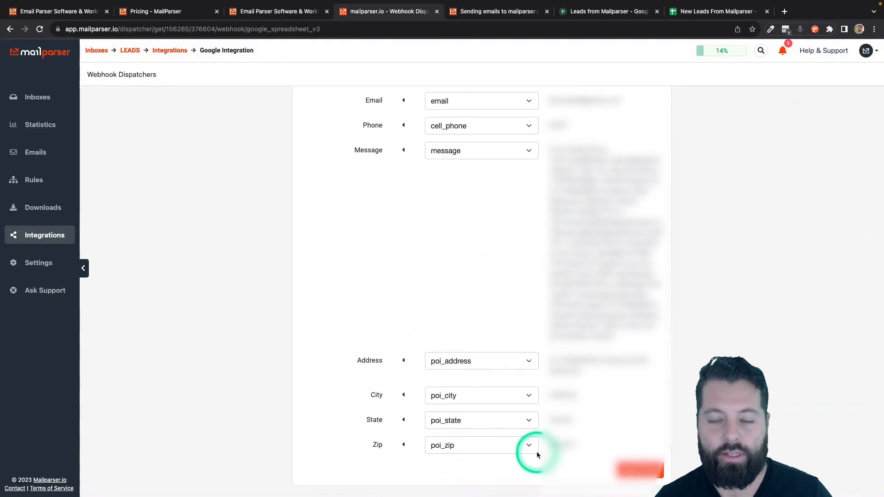
Step: Save the integration and send test data, getting an OK from the Google Spreadsheet API
left_click(638, 469)
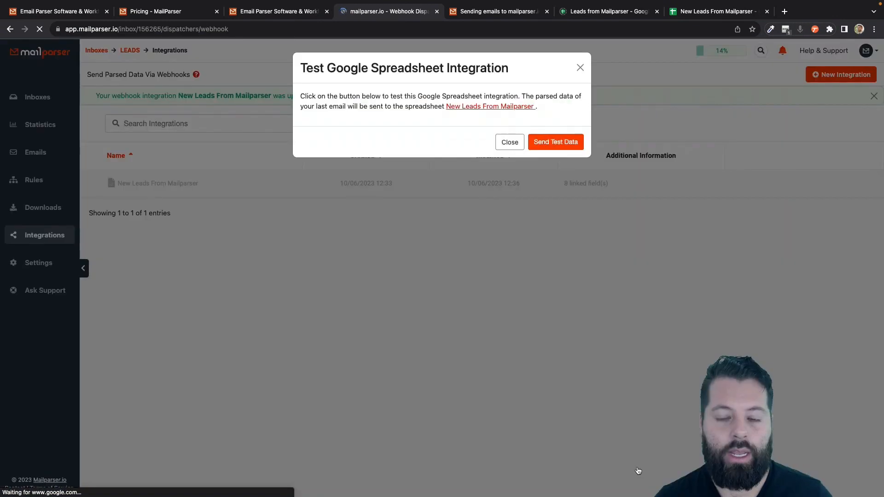
left_click(556, 142)
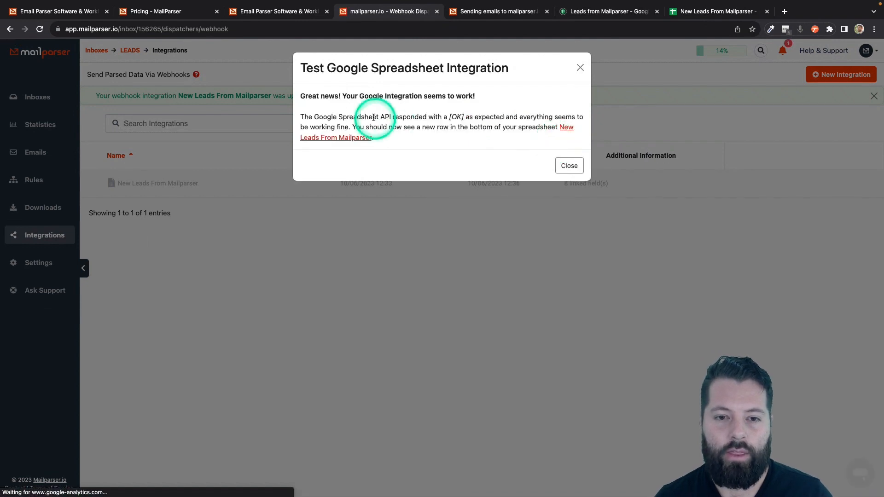
left_click(569, 166)
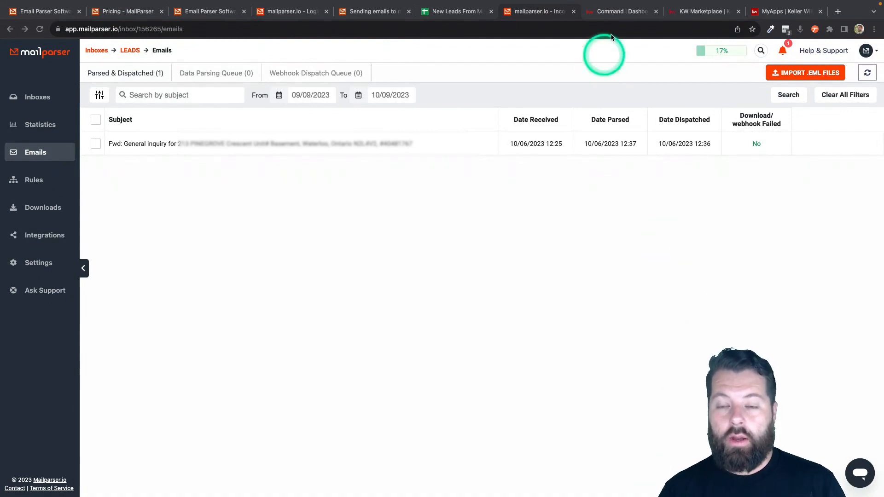
Step: Switch to the KW Command dashboard and open the KW Marketplace home page
left_click(624, 17)
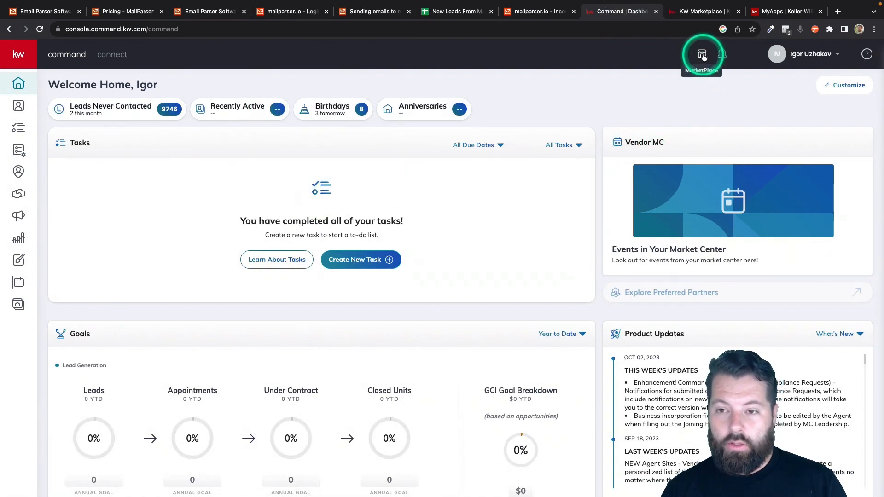
left_click(695, 14)
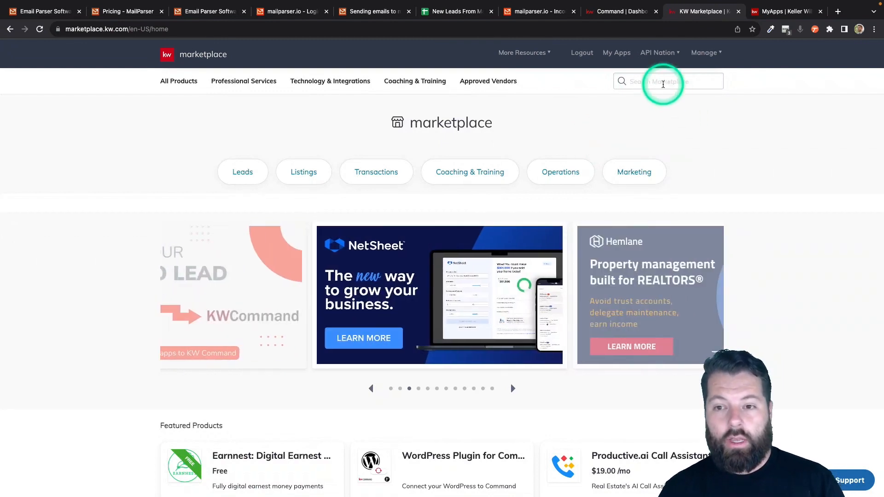
Step: Search the marketplace for 'google sh', preview the Google Sheets sync listings, then go to My Apps
left_click(663, 83)
type("goo")
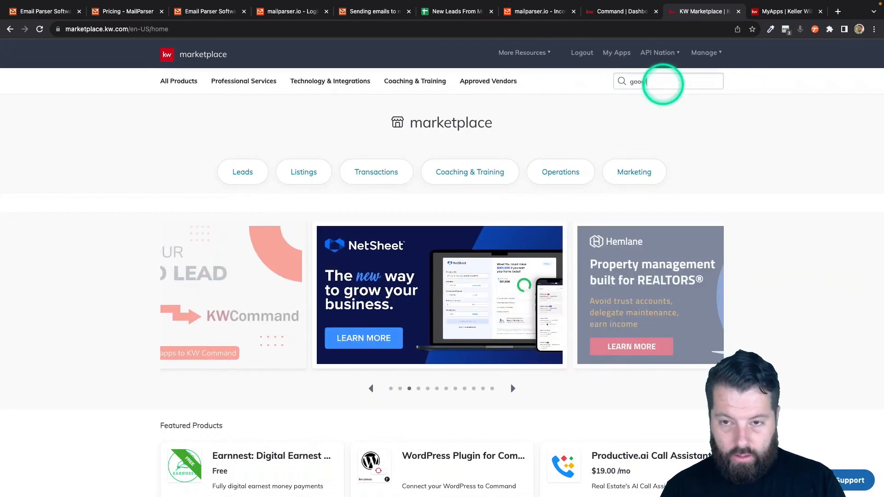
type("gle sh")
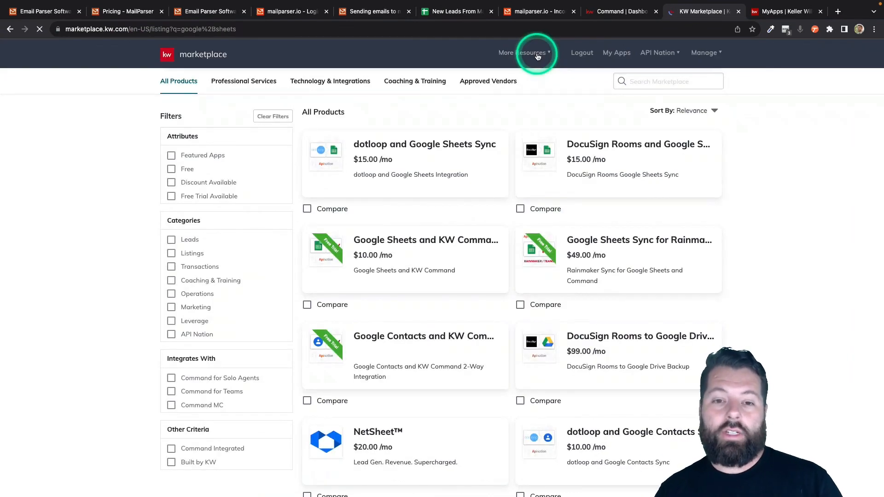
scroll(525, 188, "down", 2)
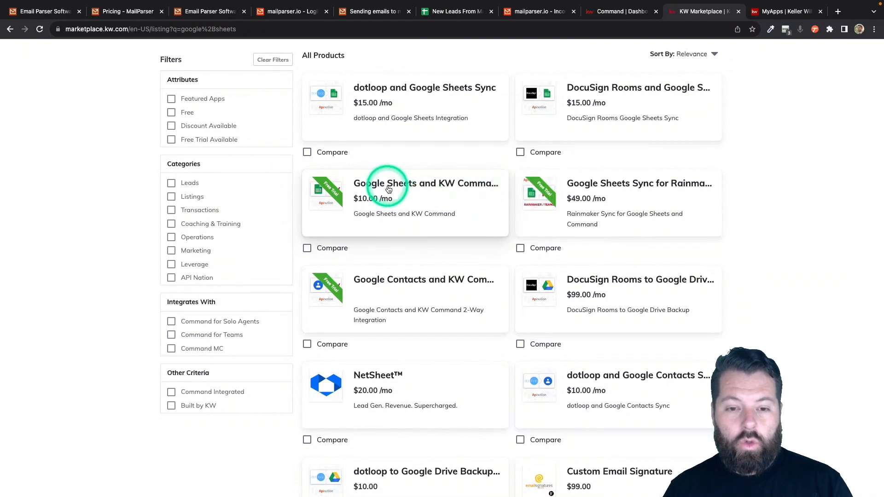
mouse_move(389, 186)
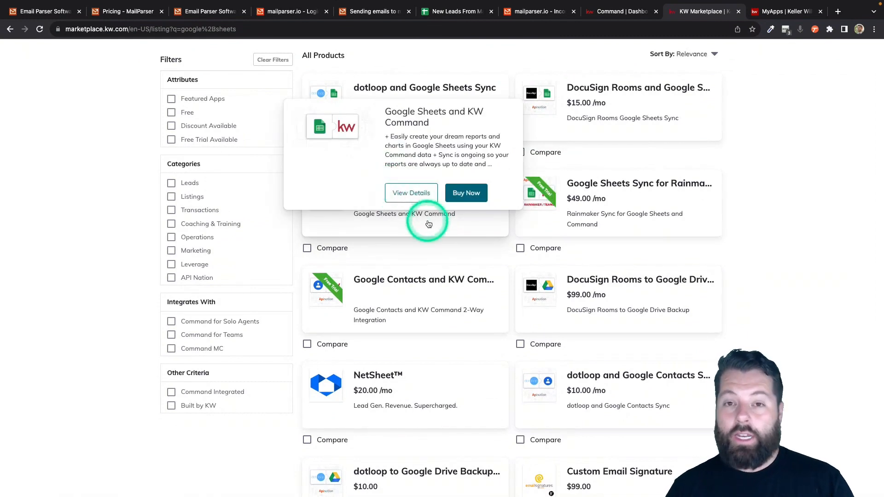
mouse_move(639, 208)
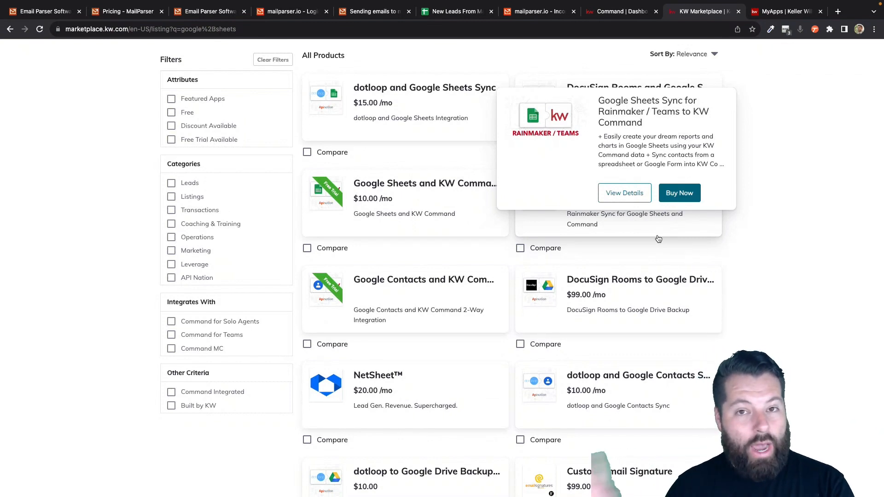
left_click(579, 249)
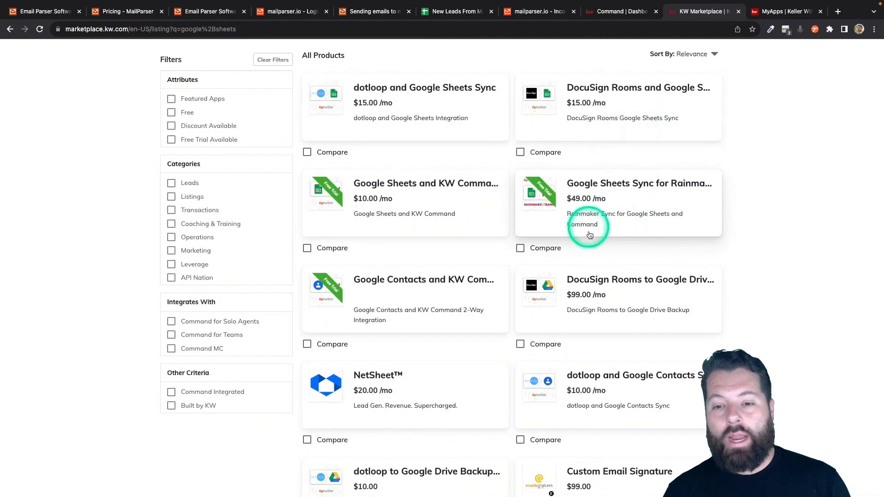
left_click(444, 210)
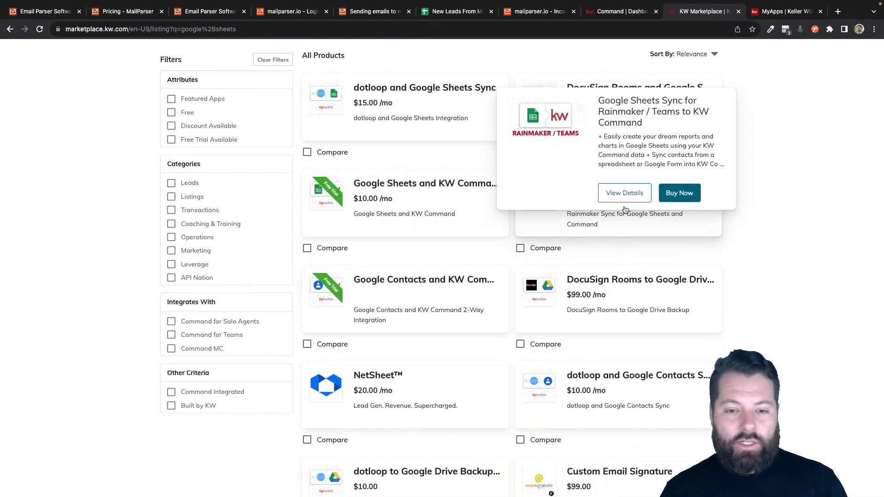
left_click(399, 198)
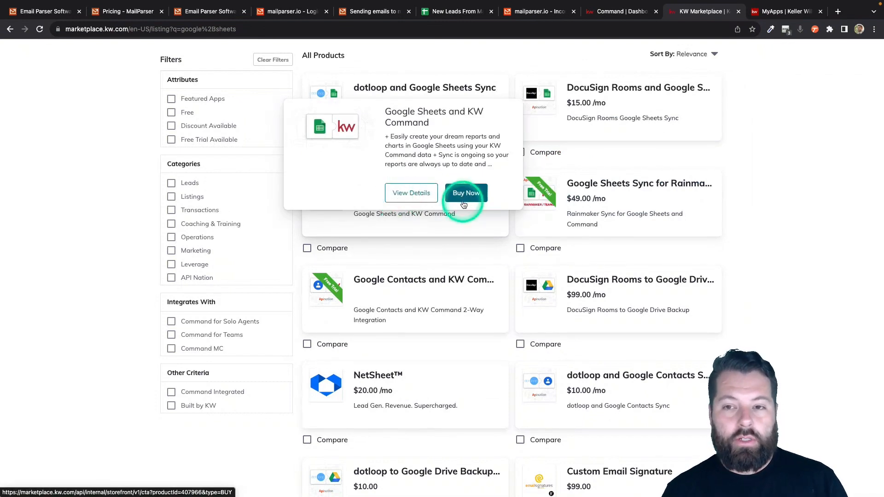
scroll(529, 205, "up", 2)
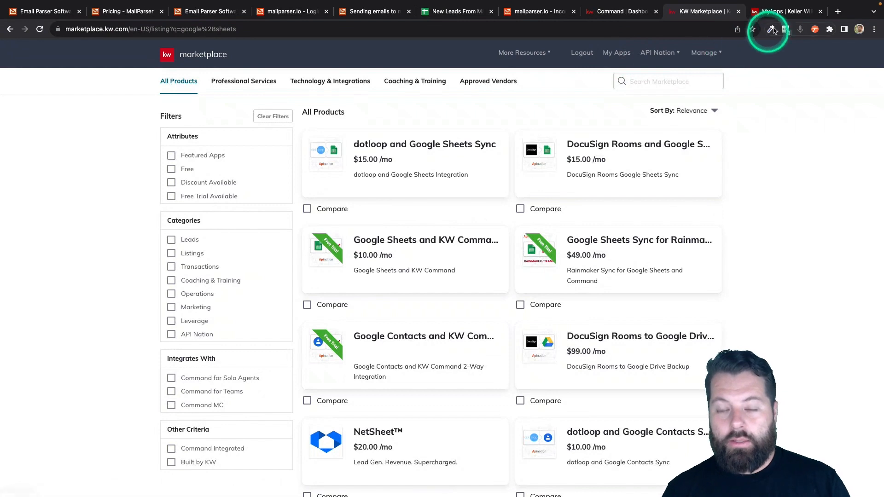
left_click(788, 12)
Step: Open the Google Sheets and KW Command integration and activate 'Google Sheets Spreadsheet to KW Command contacts'
scroll(493, 152, "up", 1)
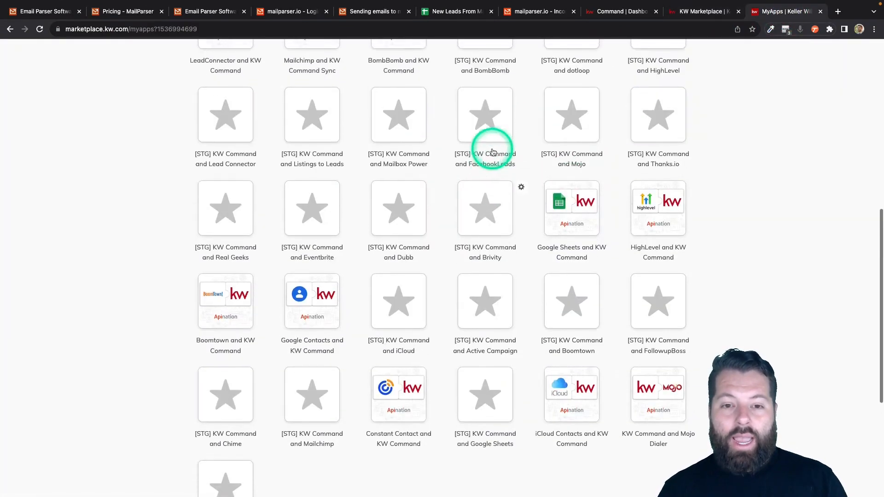
left_click(569, 205)
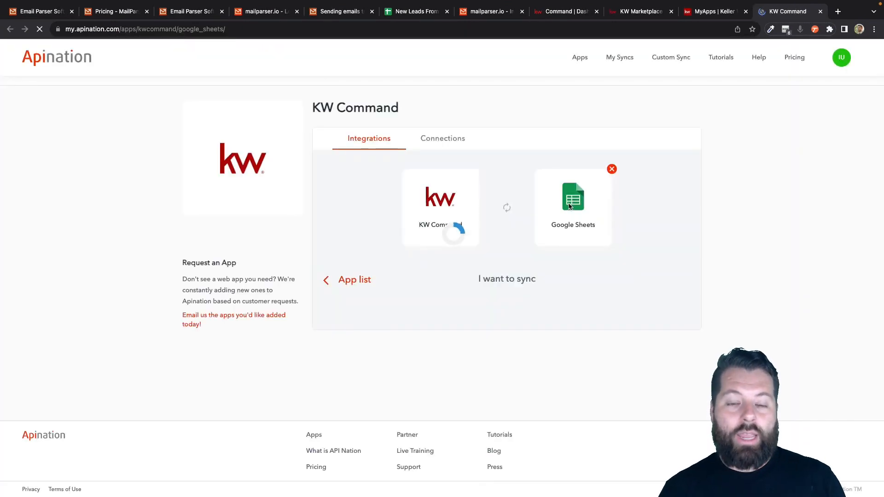
scroll(482, 300, "down", 2)
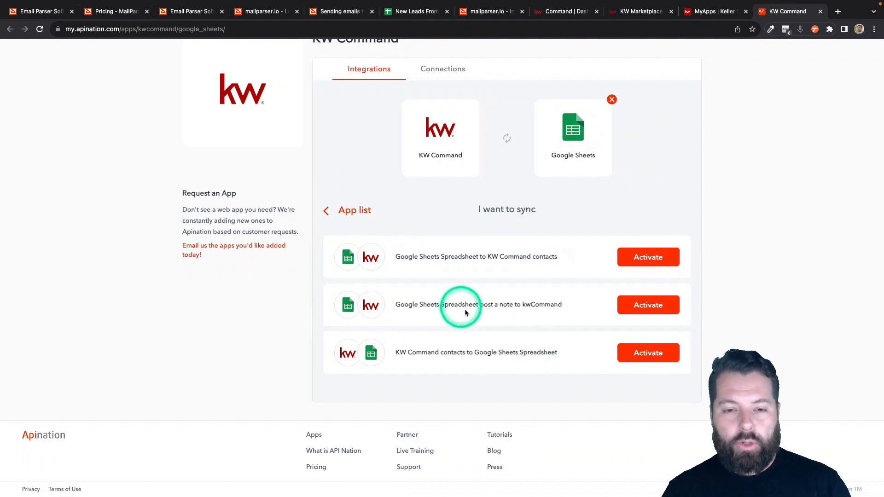
left_click(633, 261)
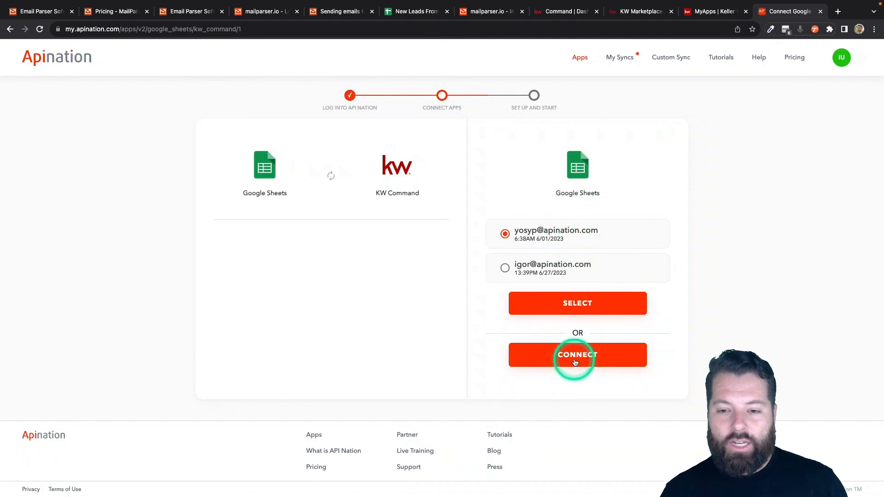
Step: Connect and allow a Google account for Apination, then select the listed KW Command account
left_click(577, 360)
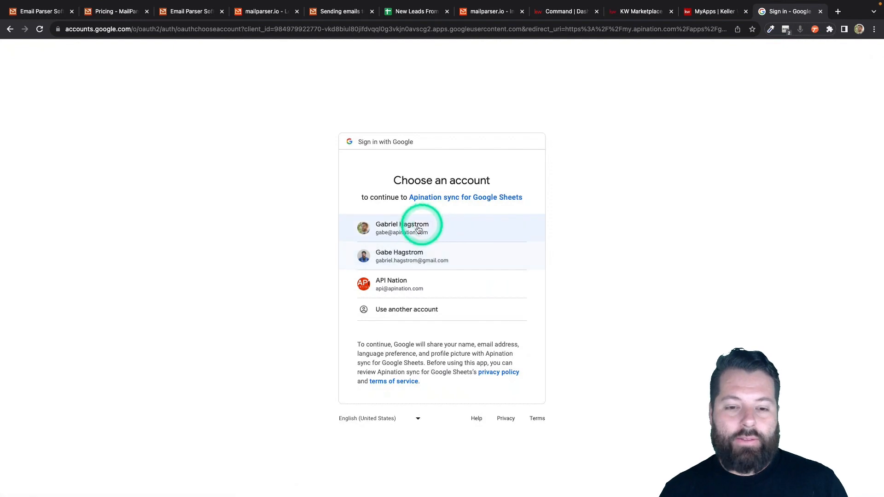
left_click(412, 228)
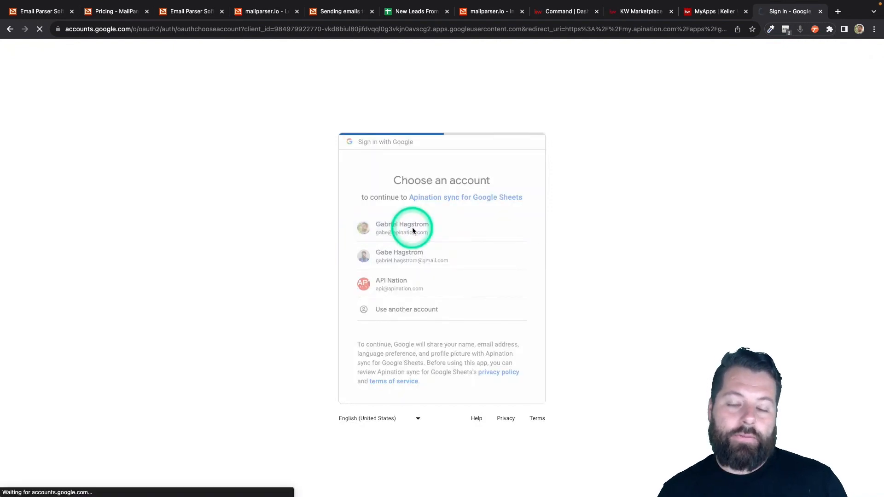
left_click(500, 399)
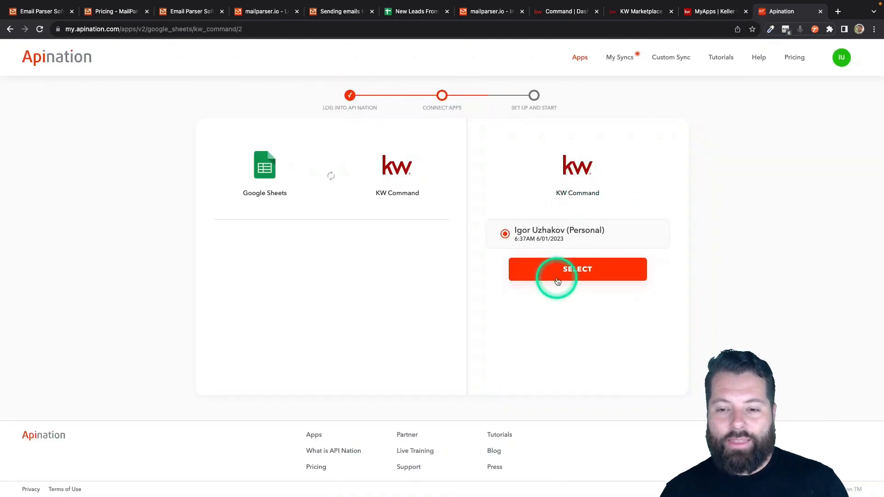
left_click(557, 280)
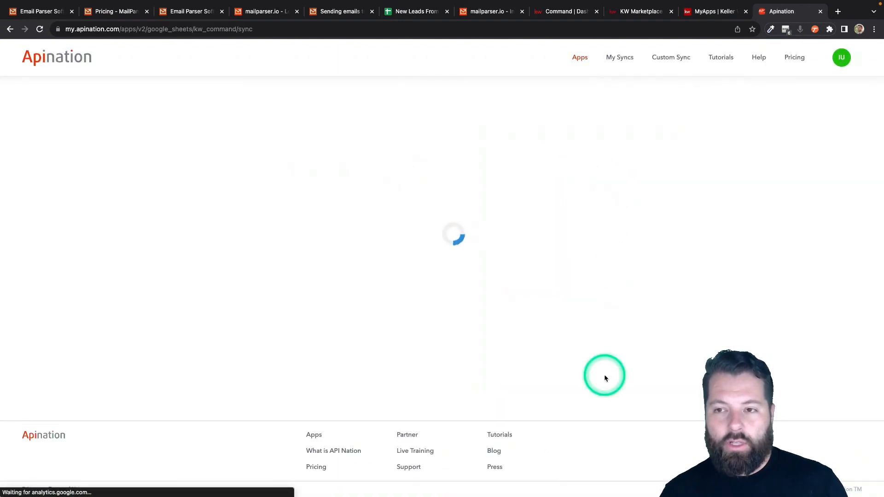
scroll(498, 277, "down", 3)
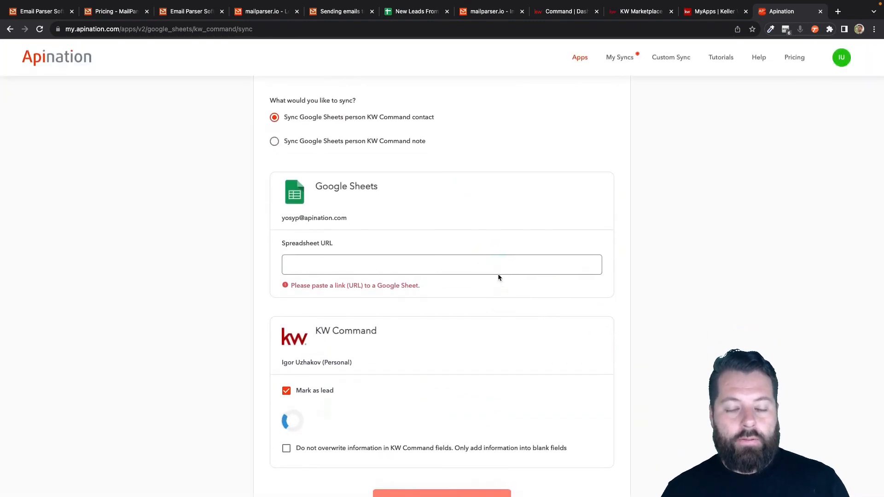
scroll(498, 277, "up", 1)
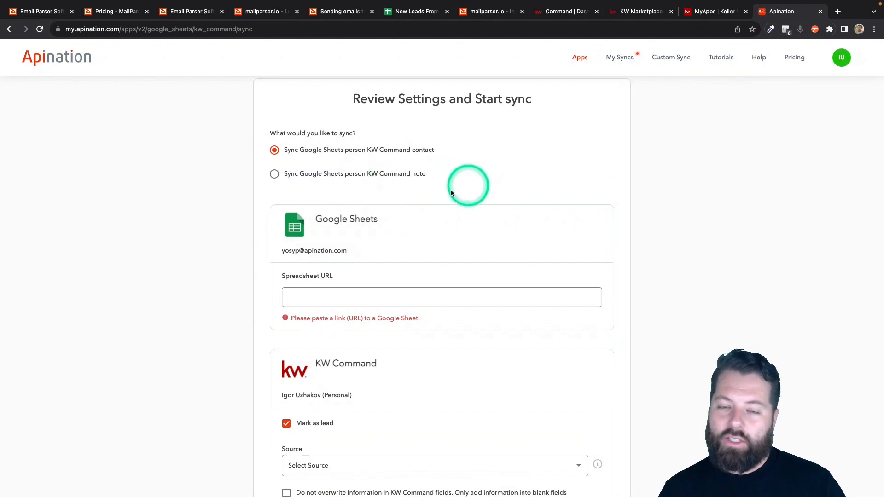
scroll(435, 195, "down", 1)
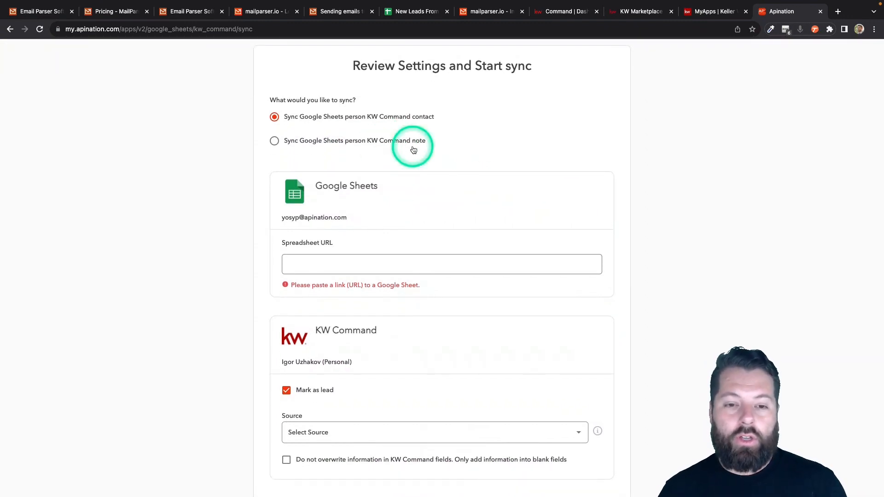
scroll(436, 194, "down", 2)
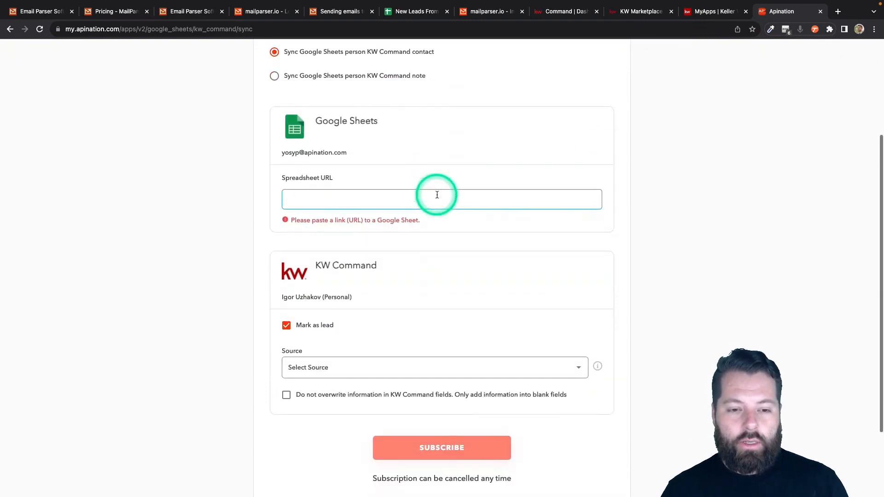
left_click_drag(281, 181, 342, 175)
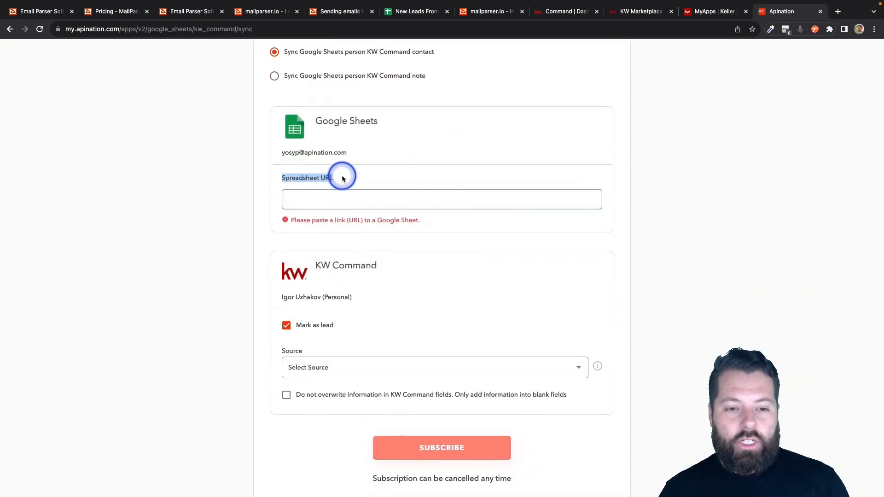
Step: Copy the New Leads From Mailparser sheet's address into the Spreadsheet URL field
left_click(423, 14)
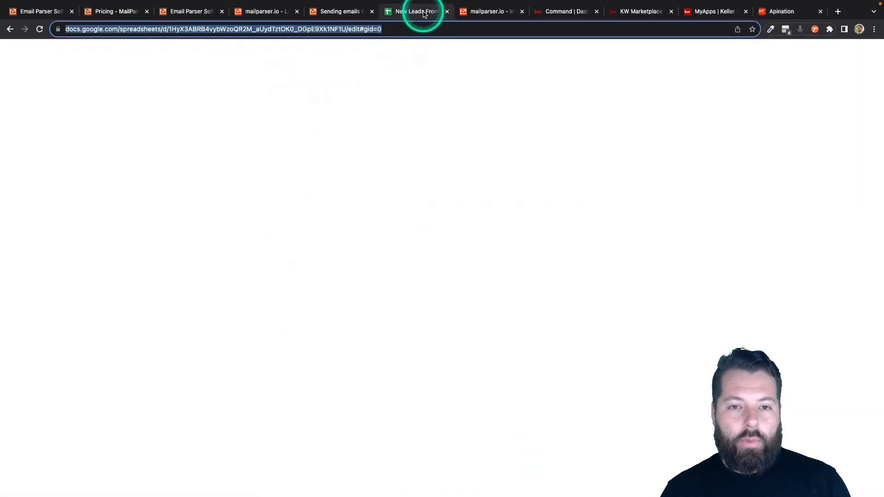
left_click(286, 29)
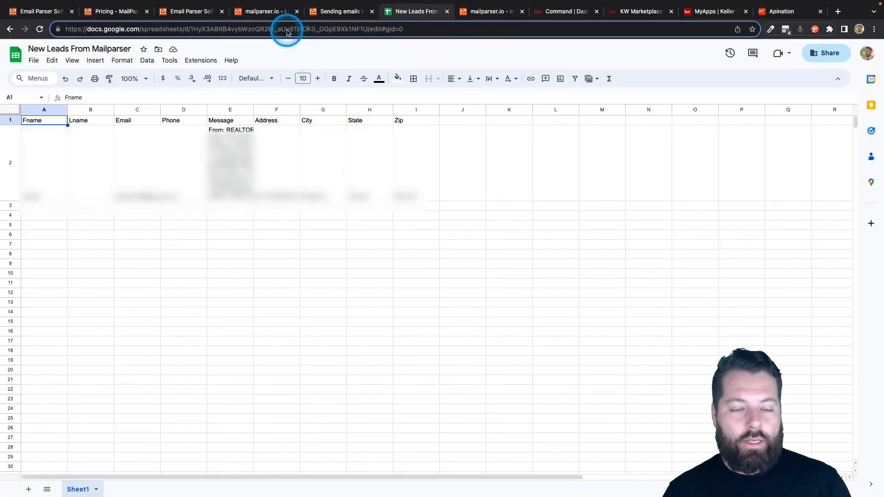
double_click(287, 30)
left_click(286, 29)
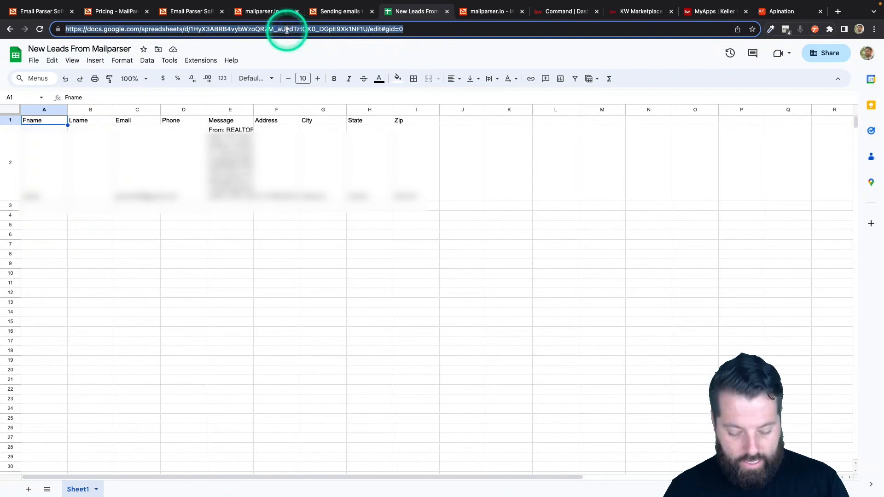
left_click(779, 14)
left_click(379, 199)
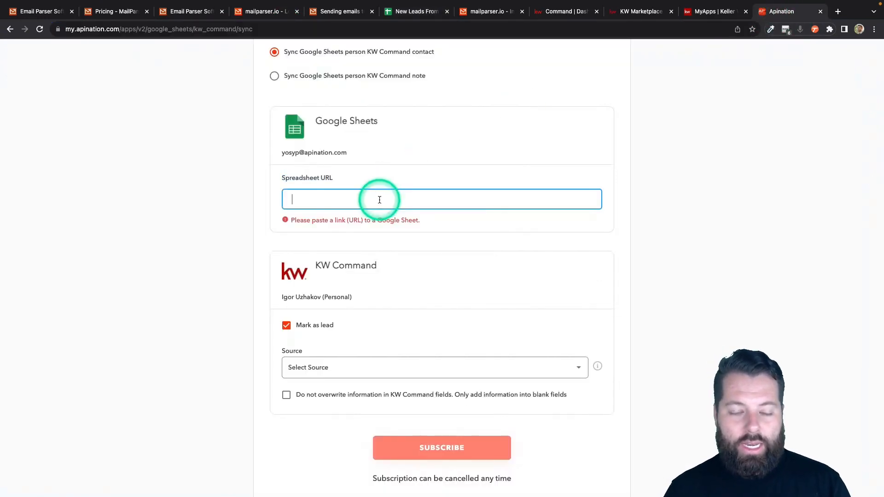
Step: Set Source to Email, tick Do not overwrite, and subscribe the sync
scroll(447, 272, "down", 3)
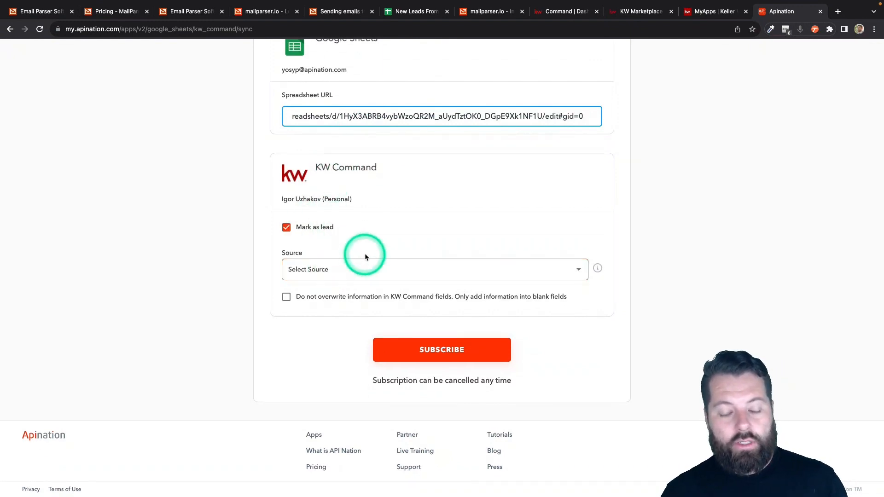
left_click(373, 272)
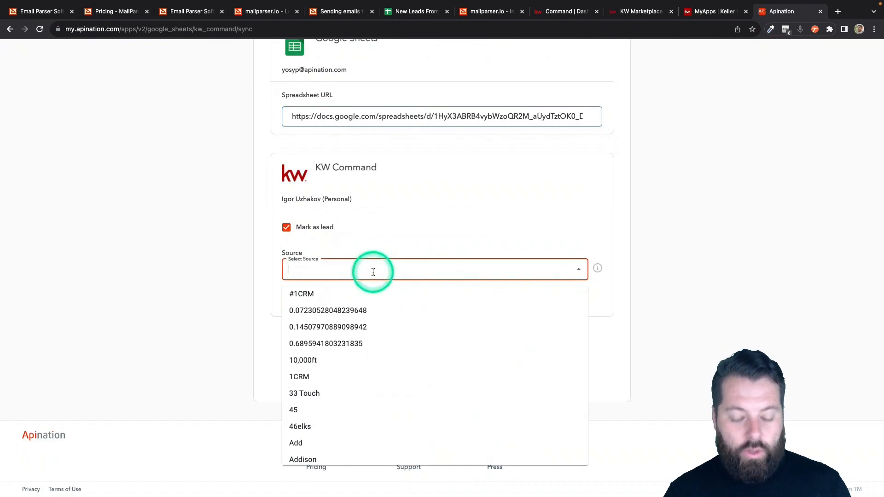
type("re")
key("BackSpace")
key("BackSpace")
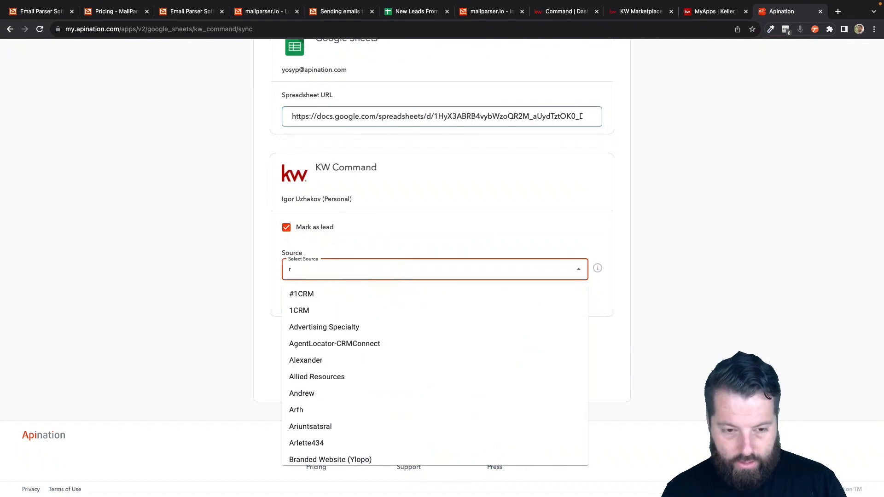
type("lead")
key("BackSpace")
key("BackSpace")
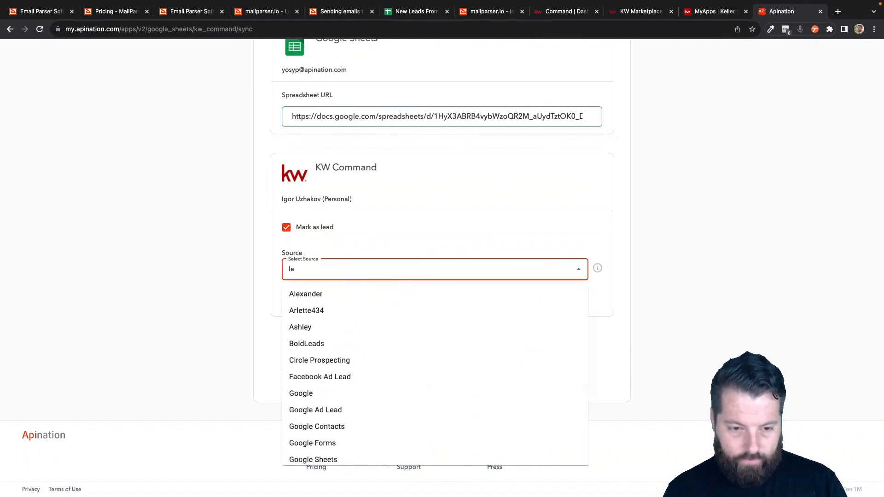
key("BackSpace")
key("BackSpace")
type("emai")
left_click(363, 294)
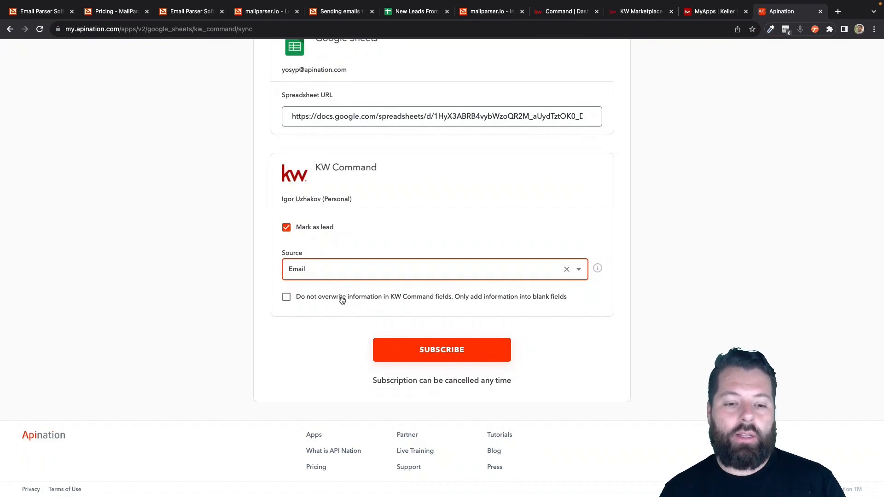
left_click(342, 298)
left_click(431, 350)
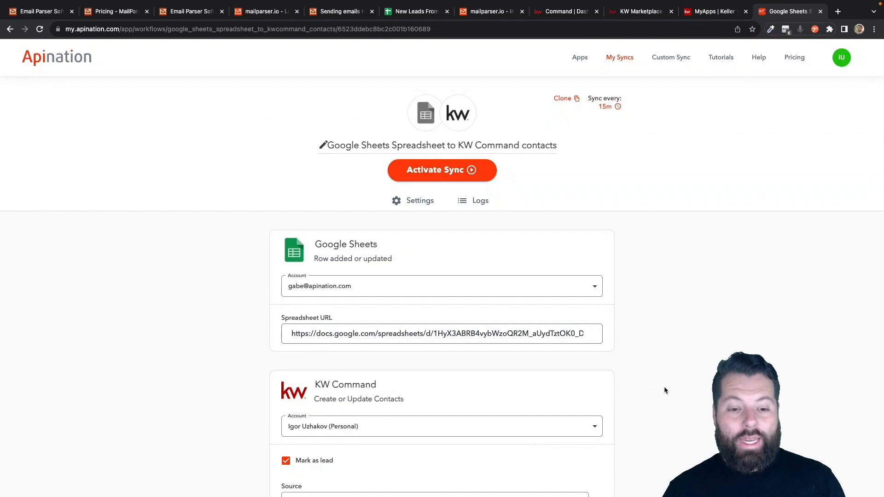
Step: Try a filter keeping rows where Message contains 'Seller'
scroll(664, 389, "down", 5)
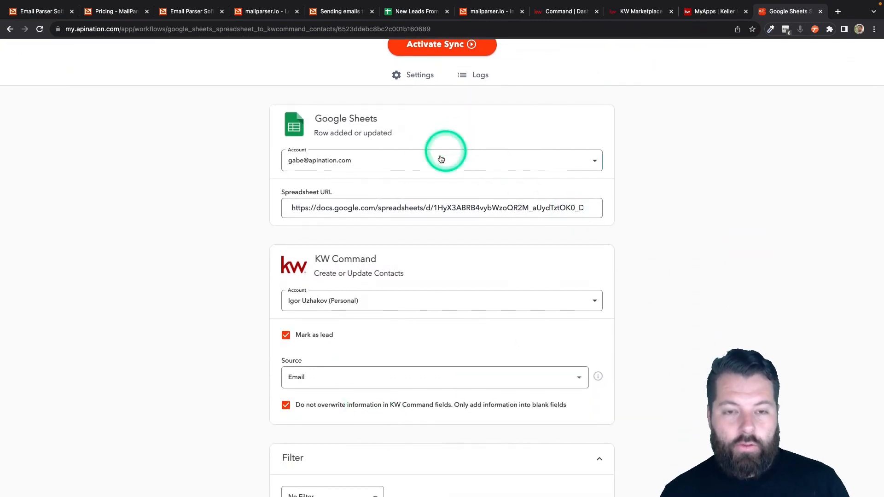
scroll(450, 381, "down", 1)
scroll(448, 380, "down", 8)
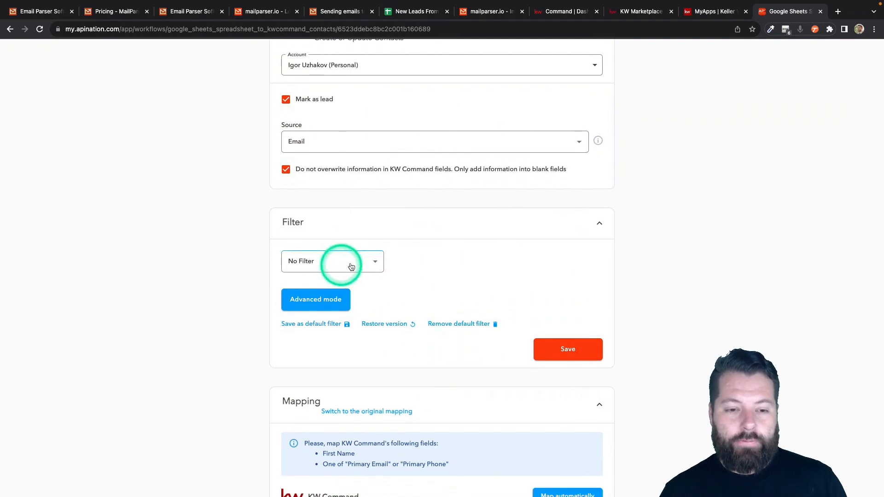
left_click(358, 260)
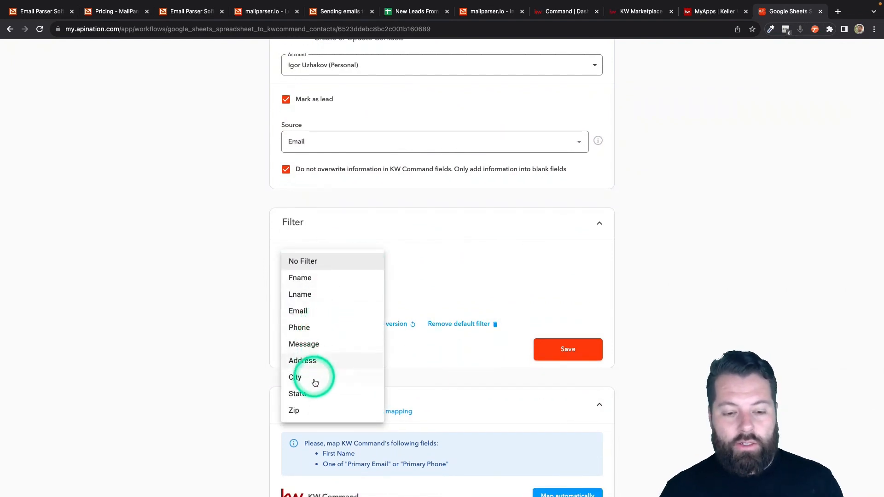
left_click(319, 343)
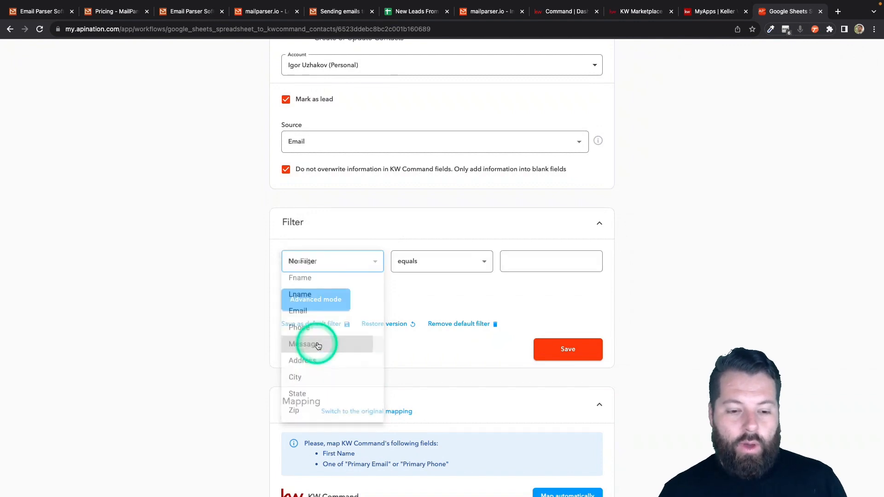
left_click(424, 266)
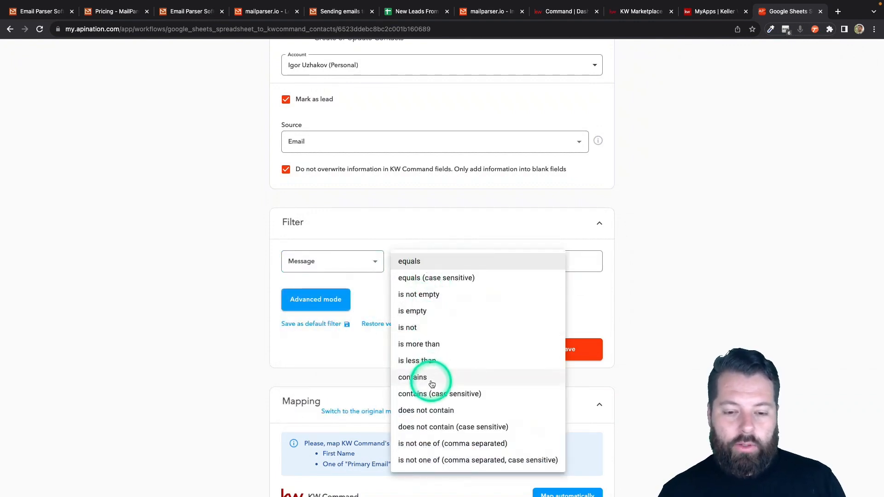
left_click(433, 380)
left_click(547, 254)
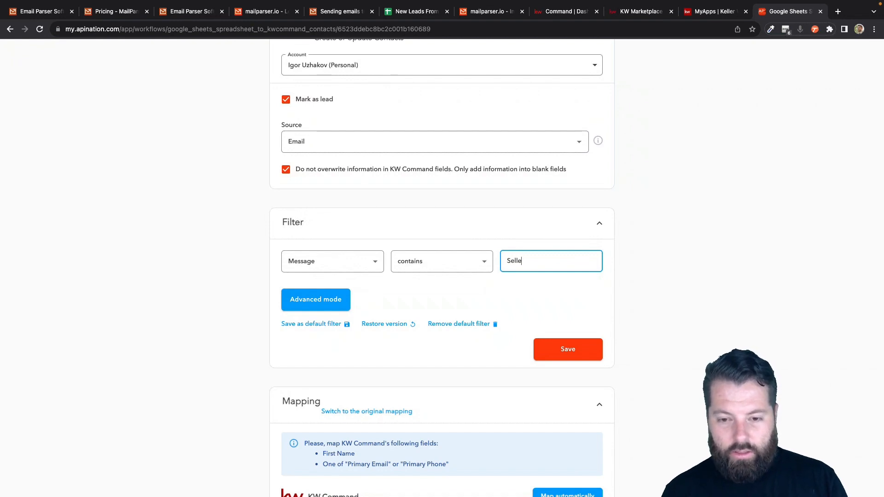
left_click_drag(506, 260, 526, 265)
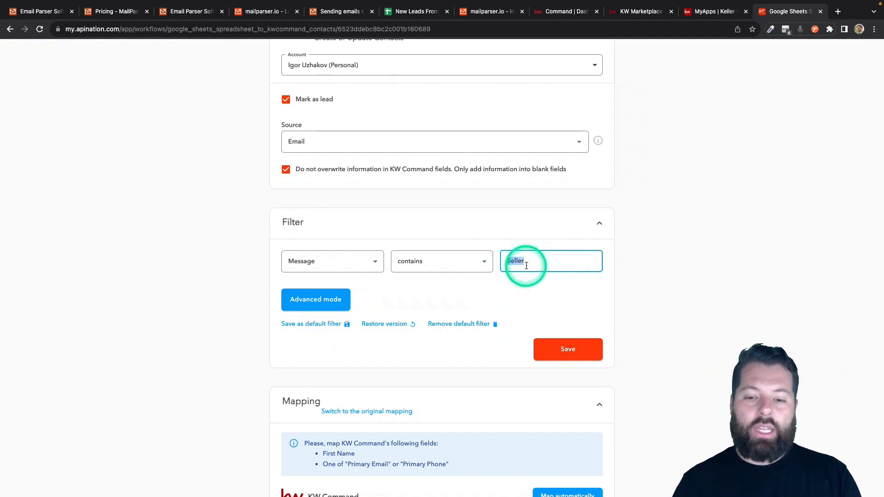
Step: Switch the filter back to No Filter and save the sync settings
left_click(377, 265)
left_click(334, 176)
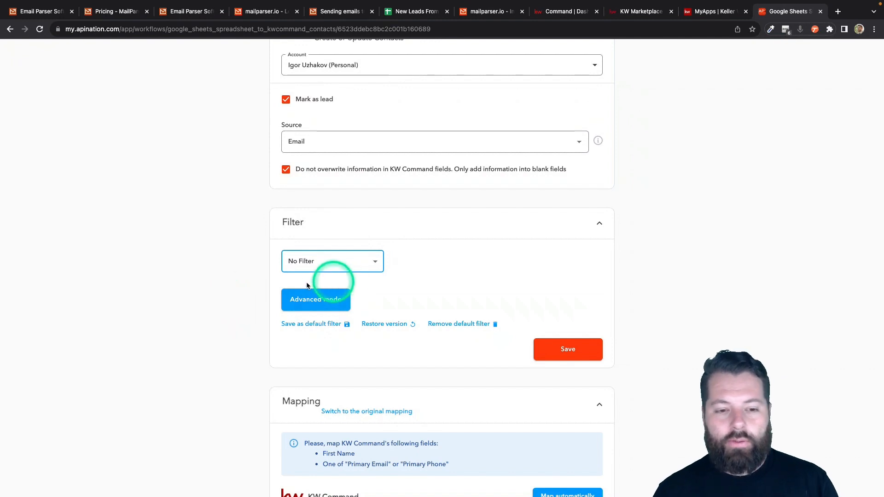
left_click(237, 319)
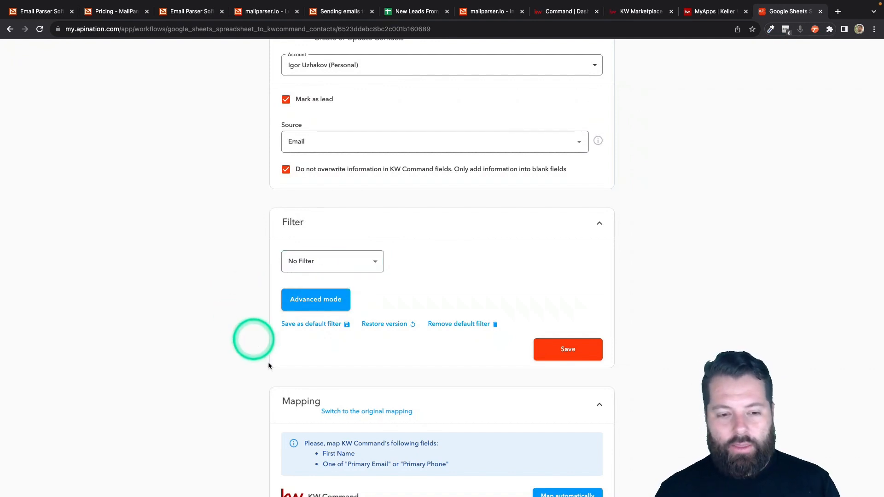
left_click(591, 359)
scroll(591, 359, "down", 6)
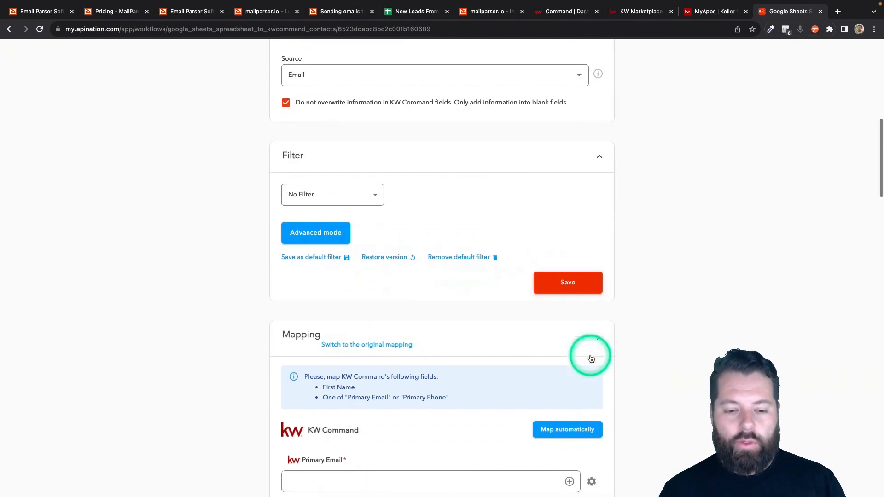
Step: Map Email, Fname, Phone and Lname to Primary Email, First Name, Primary Phone and Last Name
scroll(589, 357, "down", 2)
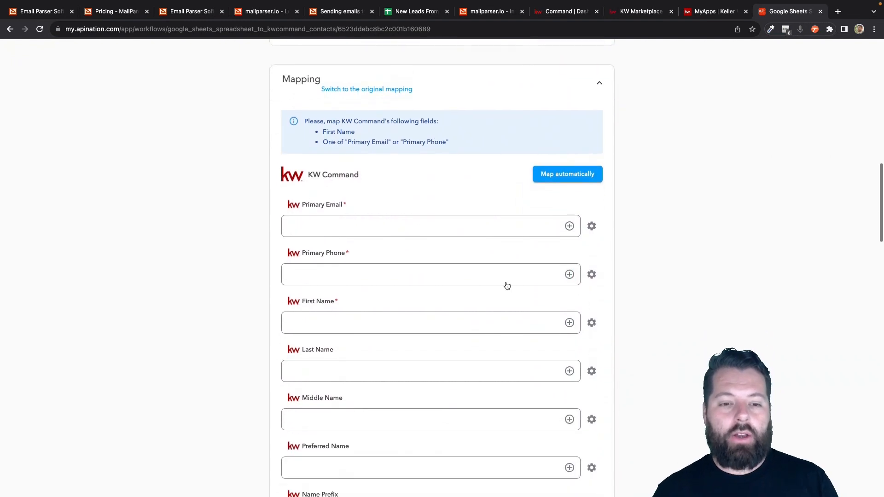
left_click(480, 278)
left_click(569, 226)
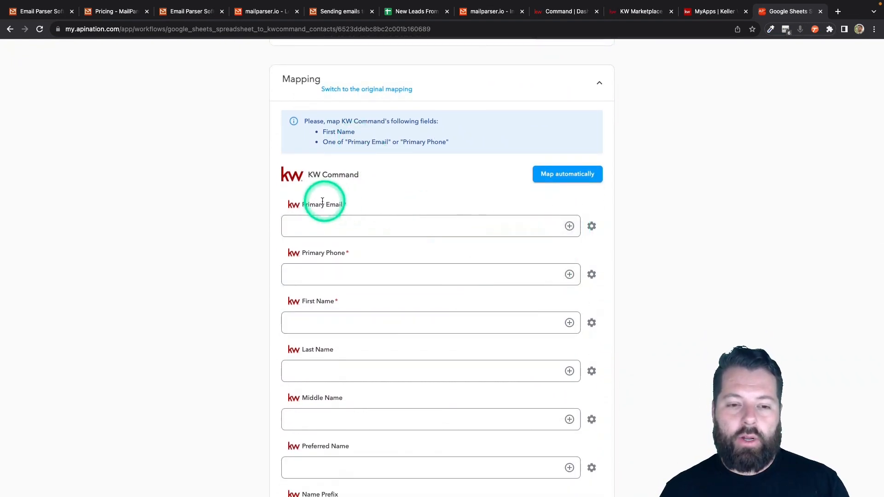
left_click(569, 226)
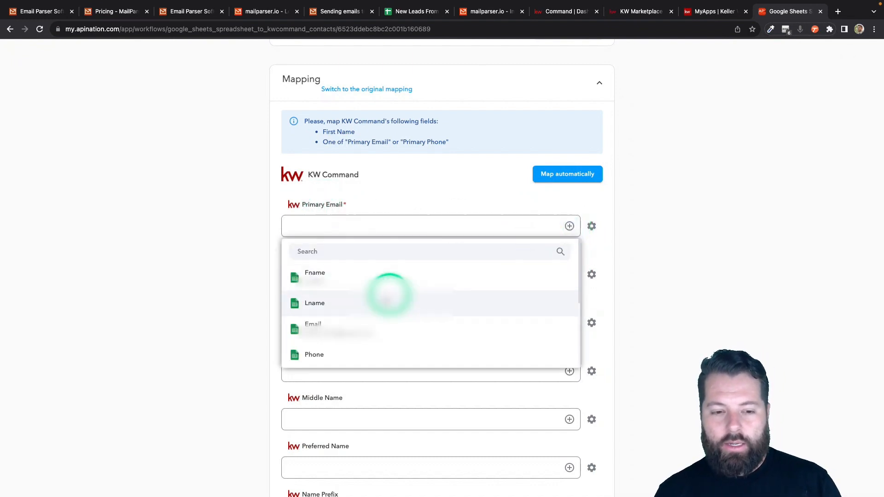
left_click(355, 322)
left_click(569, 216)
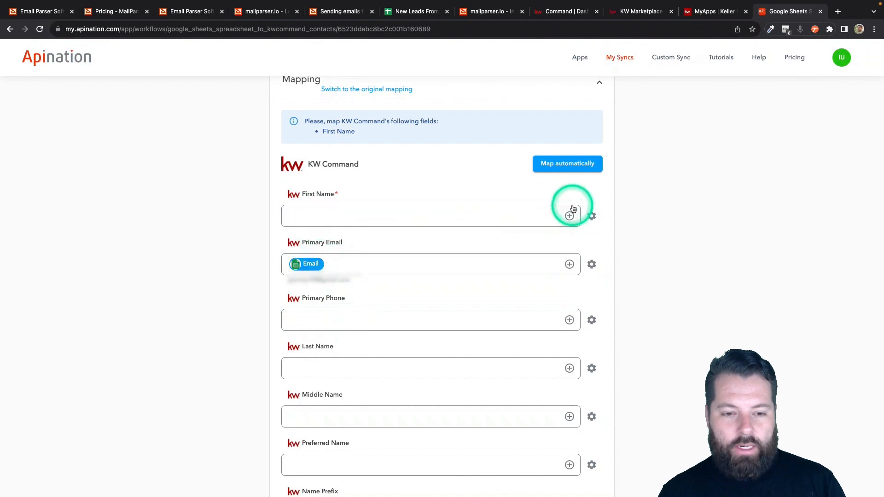
left_click(368, 260)
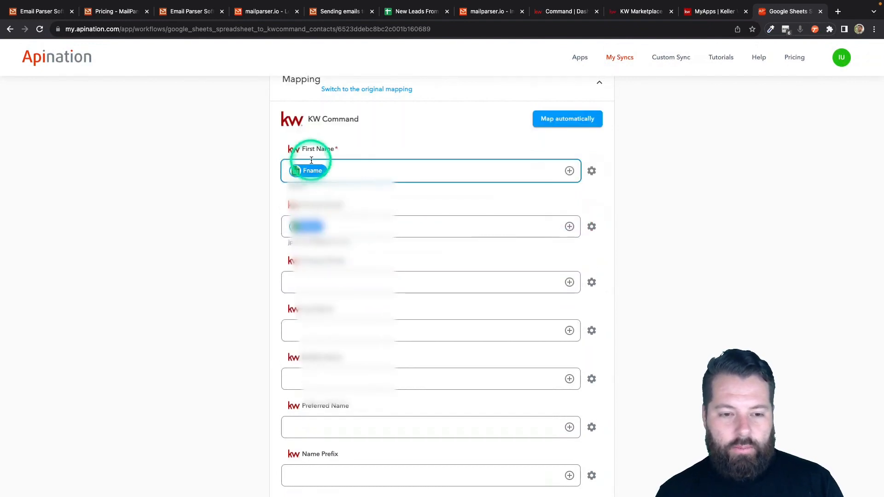
left_click(569, 282)
left_click(372, 402)
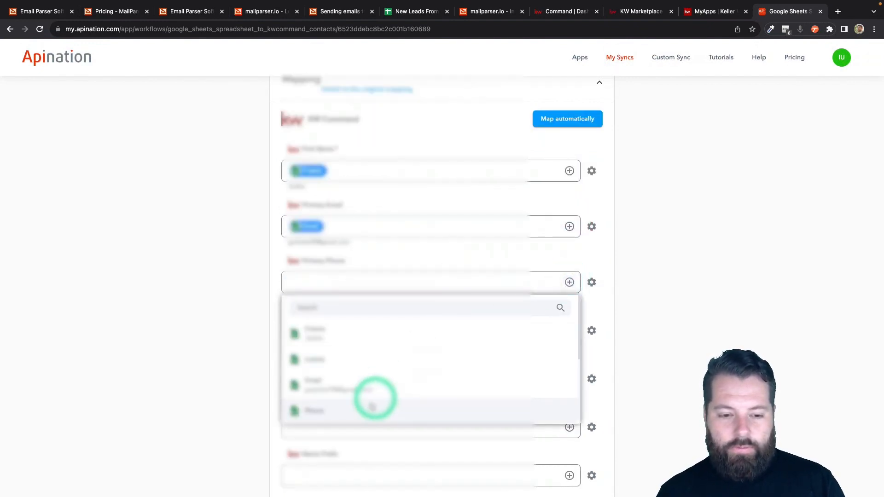
scroll(458, 365, "down", 5)
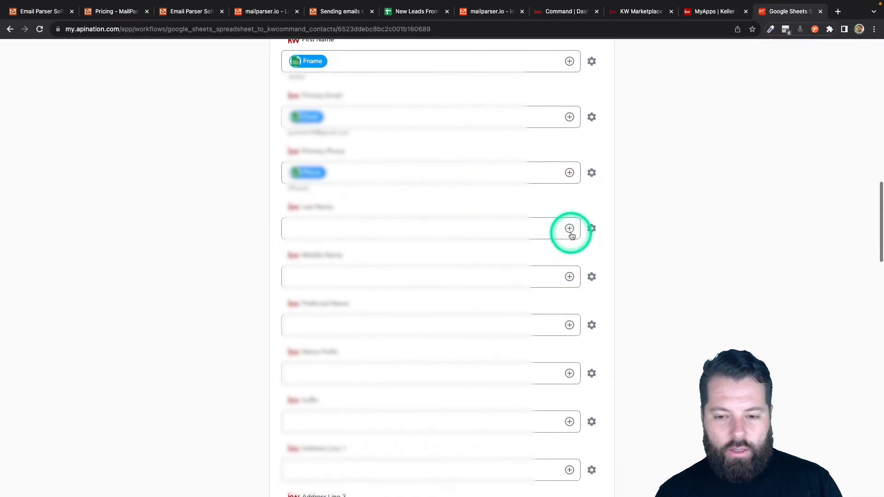
left_click(569, 229)
left_click(362, 304)
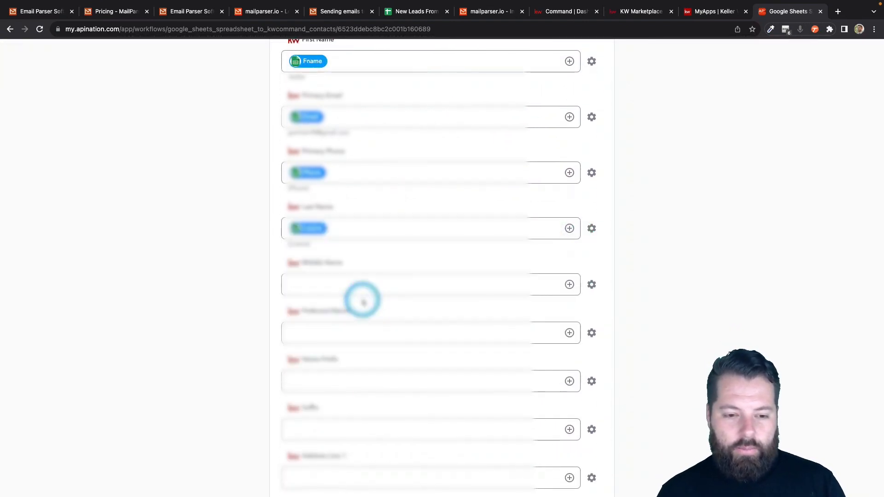
Step: Map Address to Address Line 1, zip to Zip Code, and Message to Description
scroll(282, 410, "down", 5)
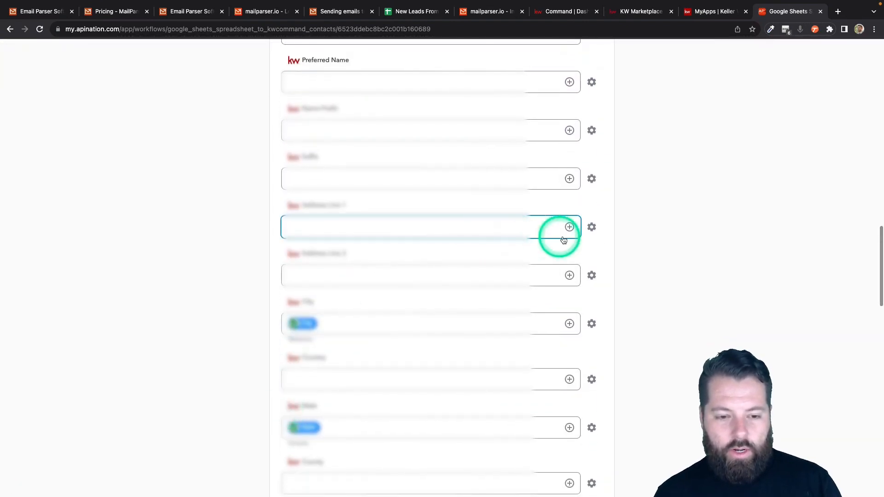
left_click(570, 227)
scroll(446, 318, "down", 2)
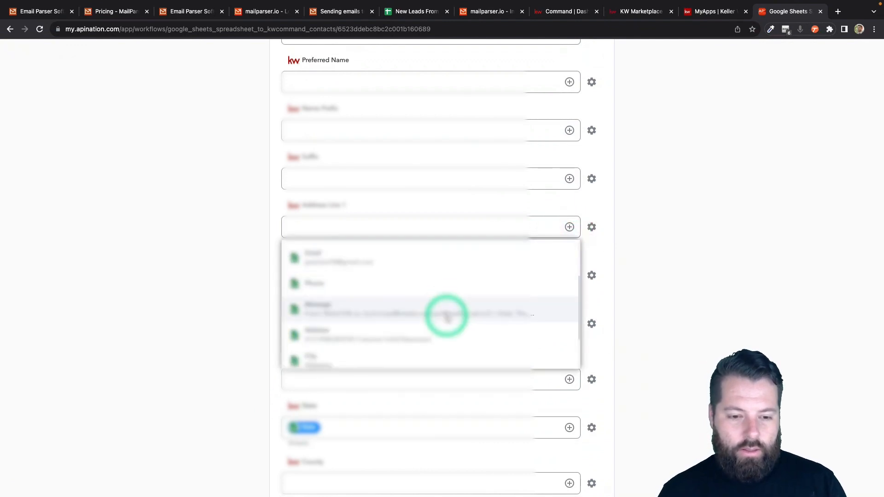
left_click(441, 327)
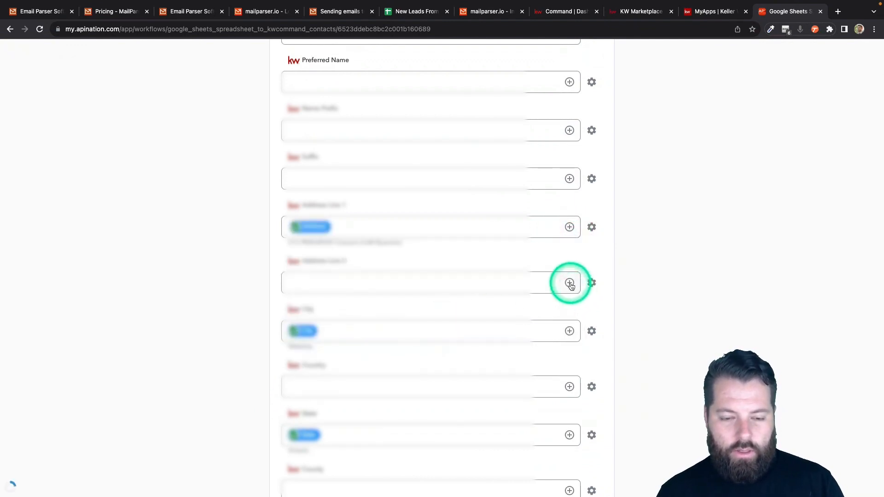
scroll(551, 316, "down", 3)
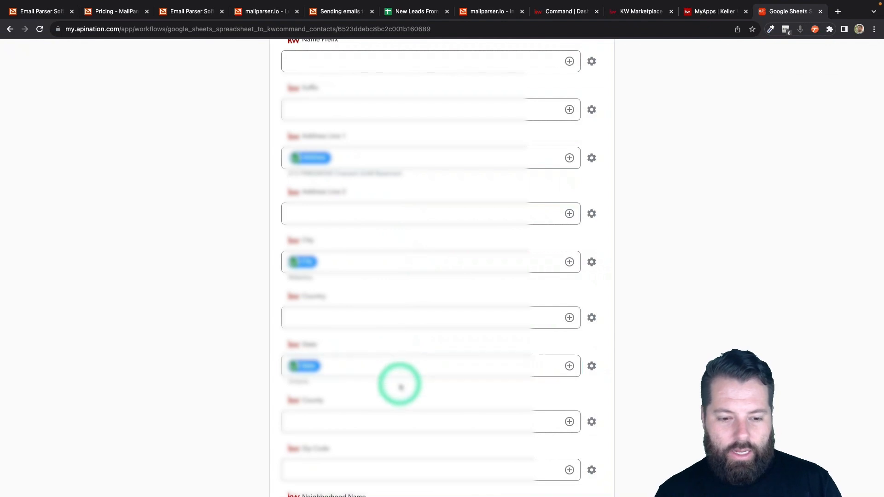
scroll(400, 387, "down", 3)
left_click(569, 383)
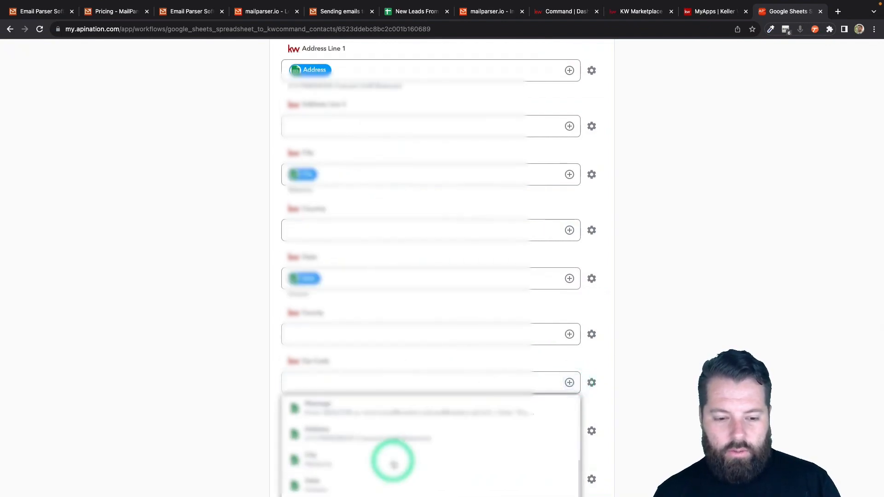
scroll(276, 462, "down", 3)
left_click(316, 424)
scroll(253, 443, "down", 2)
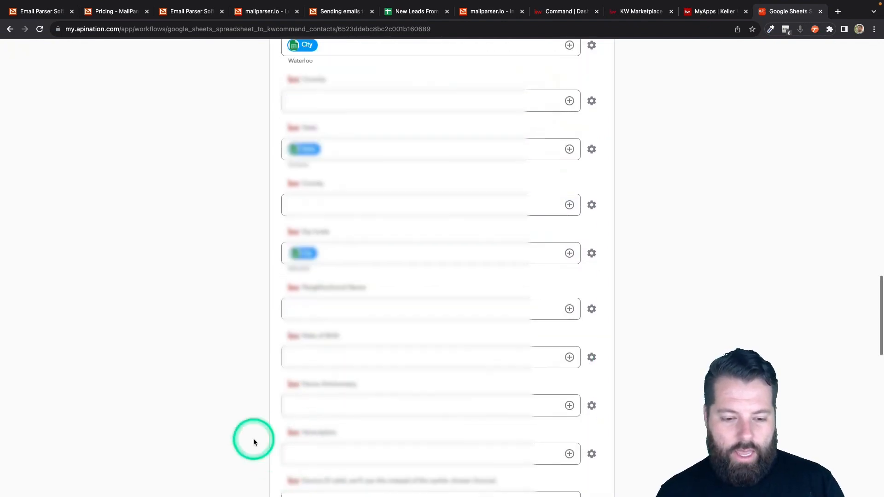
scroll(253, 443, "down", 10)
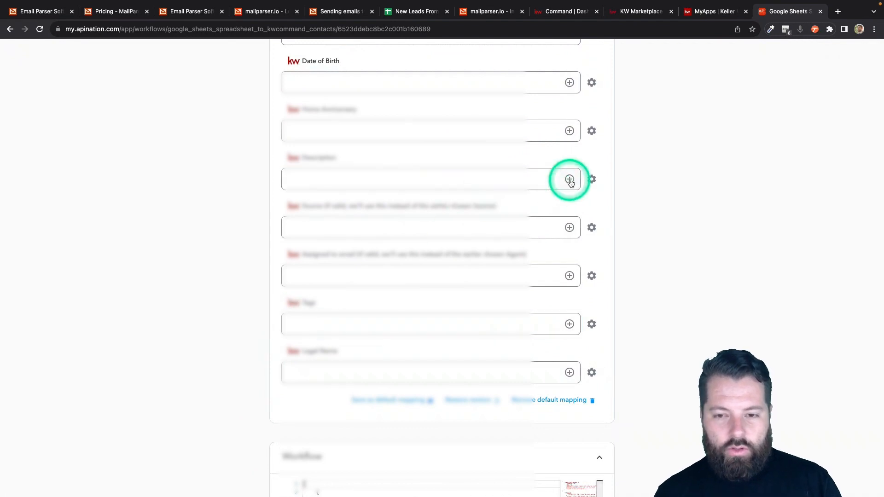
left_click(569, 179)
scroll(414, 290, "down", 5)
left_click(427, 210)
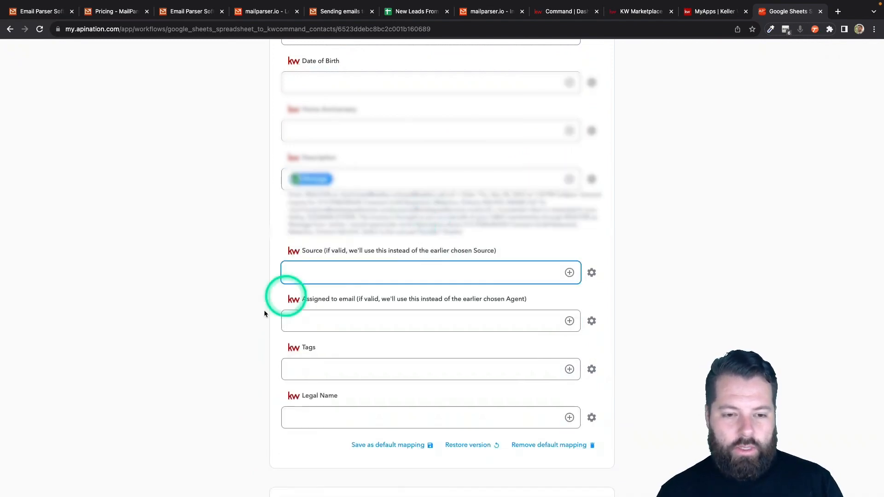
Step: Enter a tag for new contacts and turn on Activate Sync
scroll(251, 325, "down", 2)
left_click(315, 271)
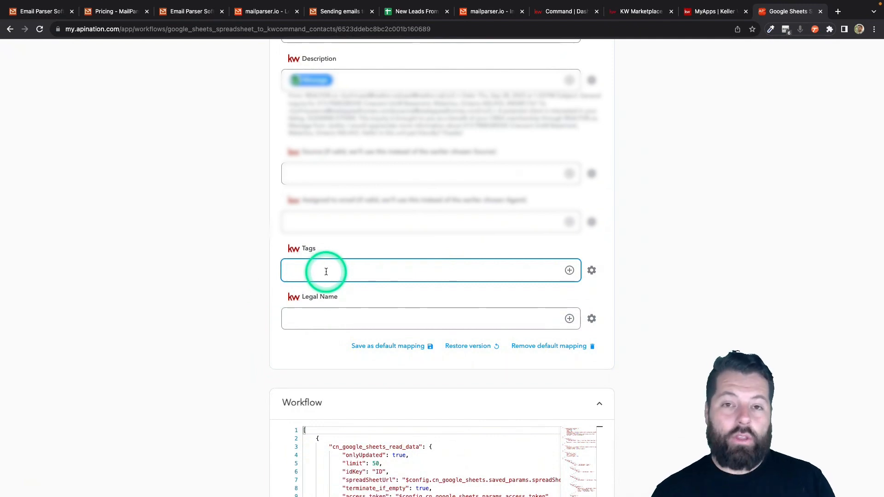
type("LEad")
key("BackSpace")
key("BackSpace")
key("BackSpace")
key("BackSpace")
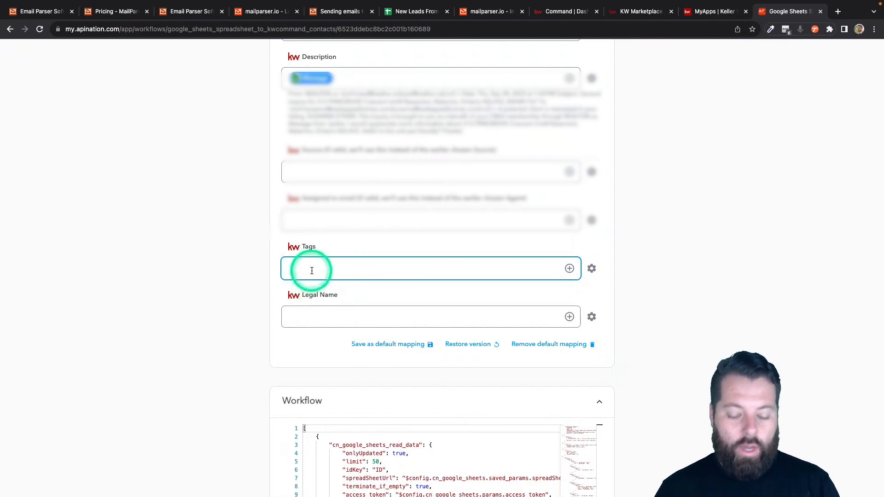
type("otLead")
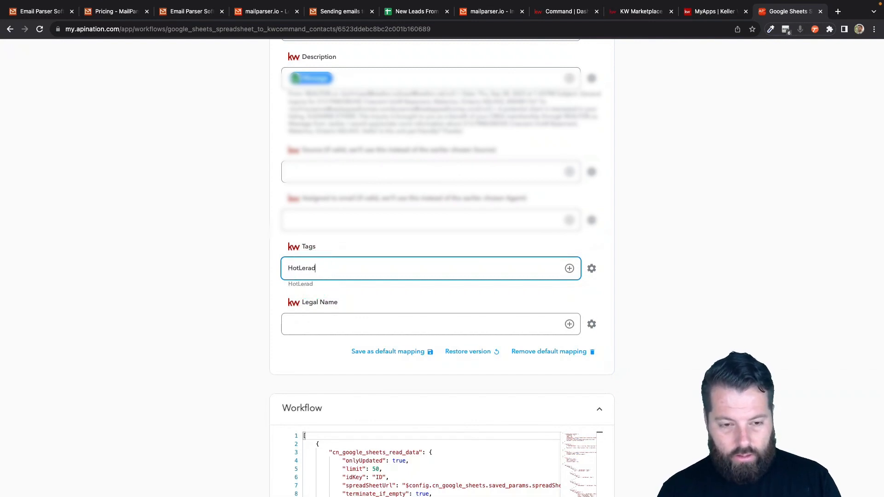
scroll(443, 169, "up", 20)
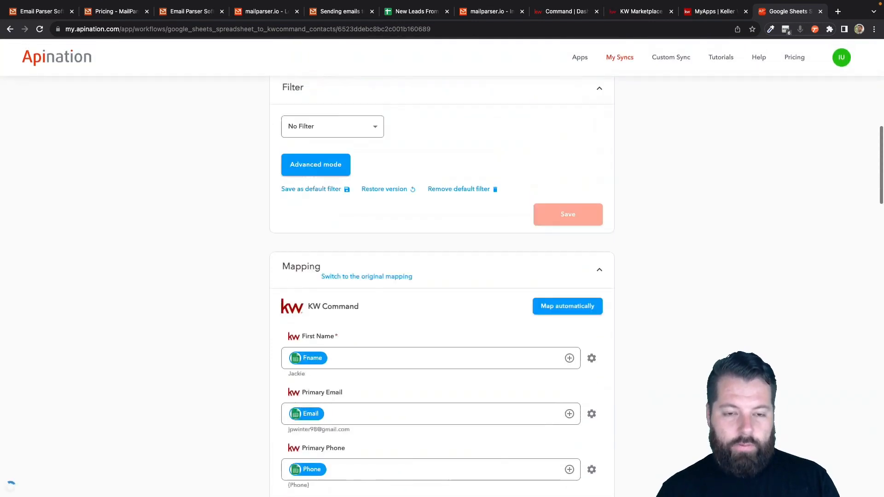
left_click(443, 169)
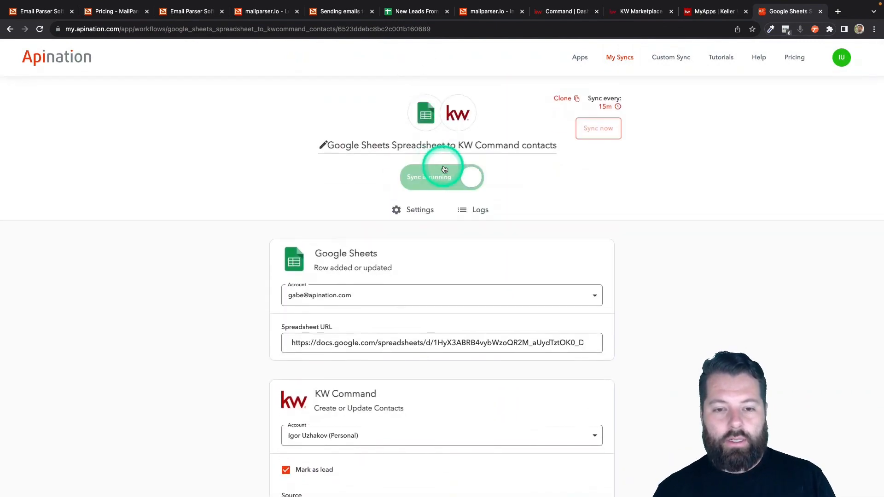